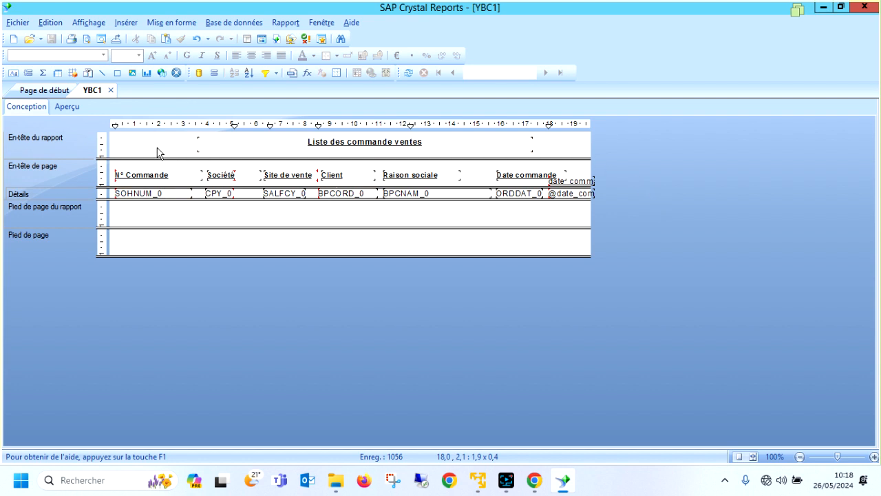
Set the report's page orientation to landscape (Paysage) in the page setup.
click(20, 25)
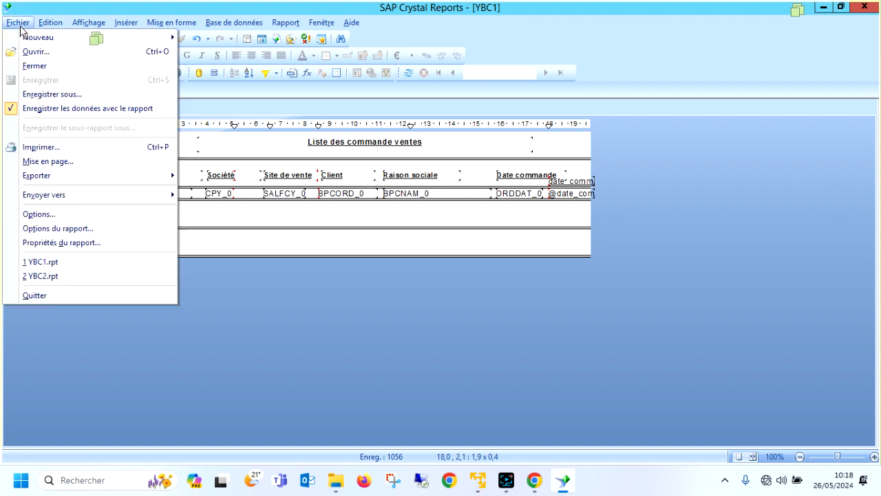
click(48, 161)
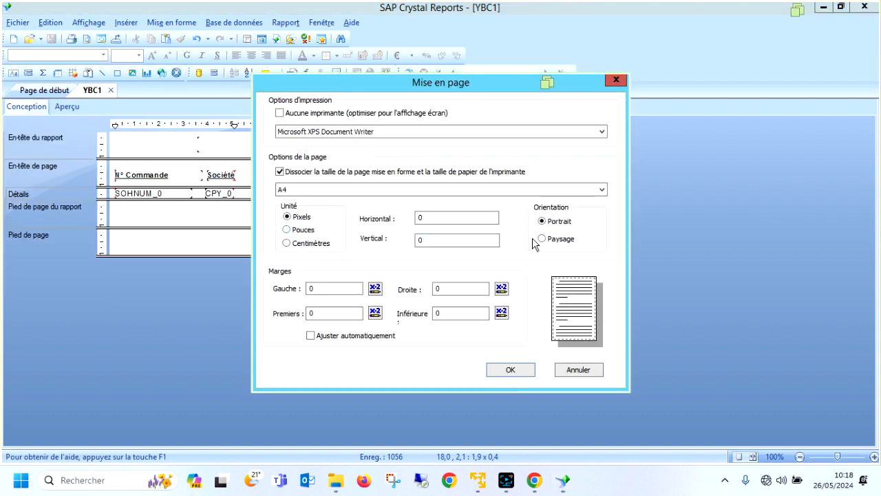
click(542, 238)
click(510, 369)
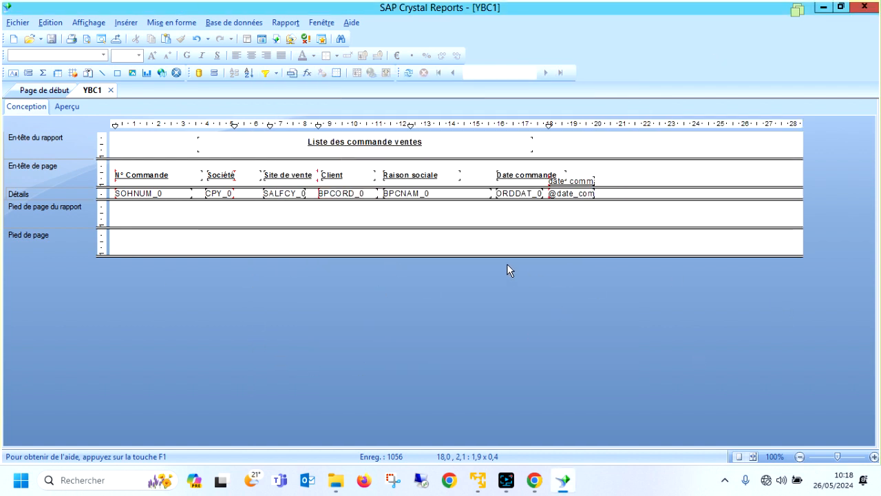
Open the Database Expert and expand the X3FORMA connection down to the tables of sagex3lab's SEED schema.
click(222, 23)
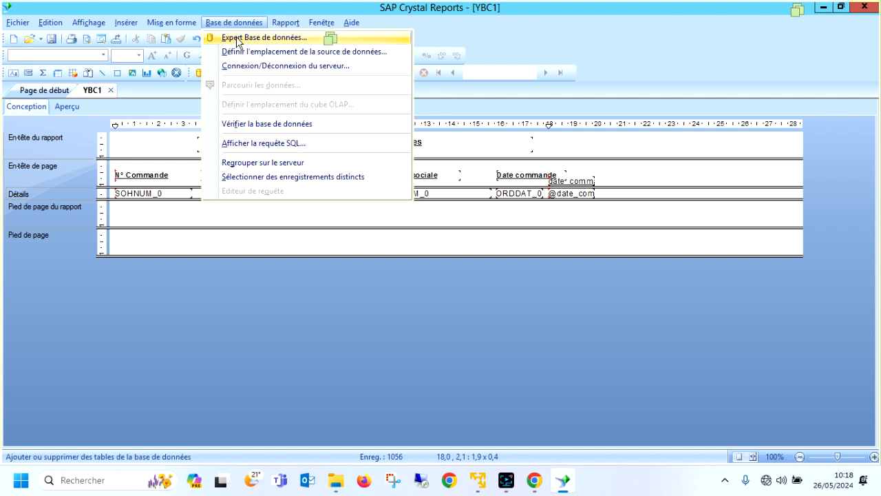
click(237, 38)
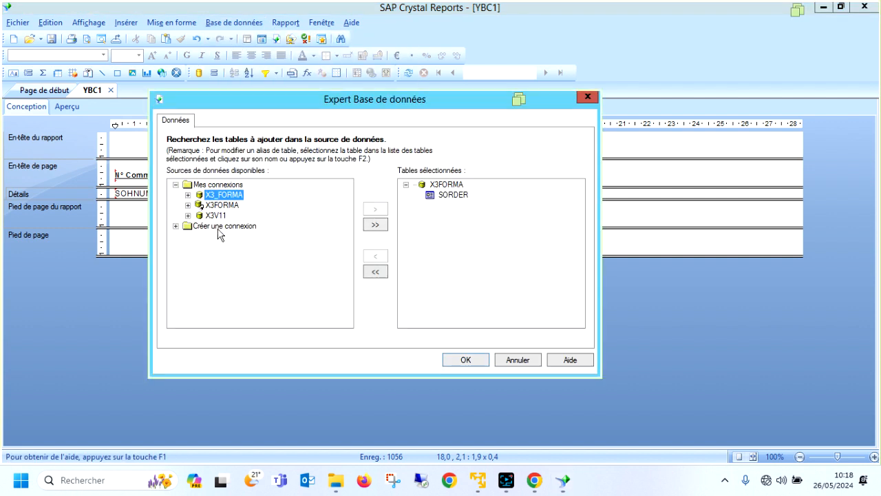
double_click(219, 205)
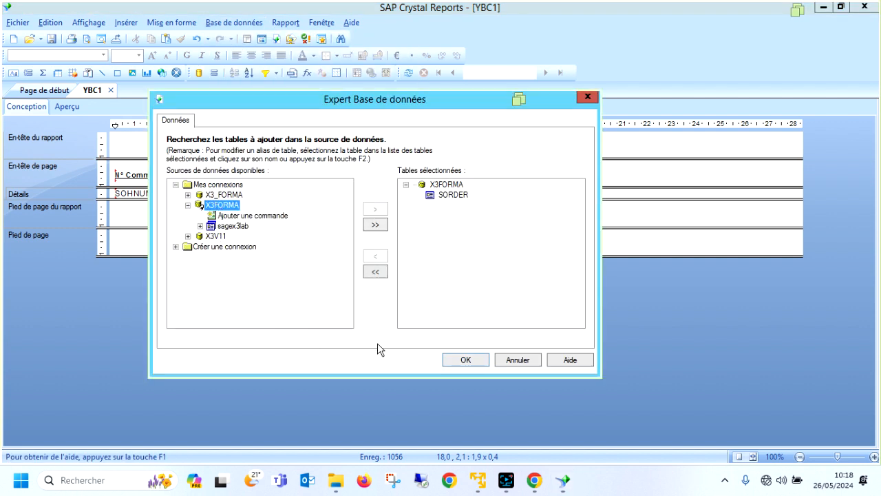
double_click(241, 227)
double_click(239, 267)
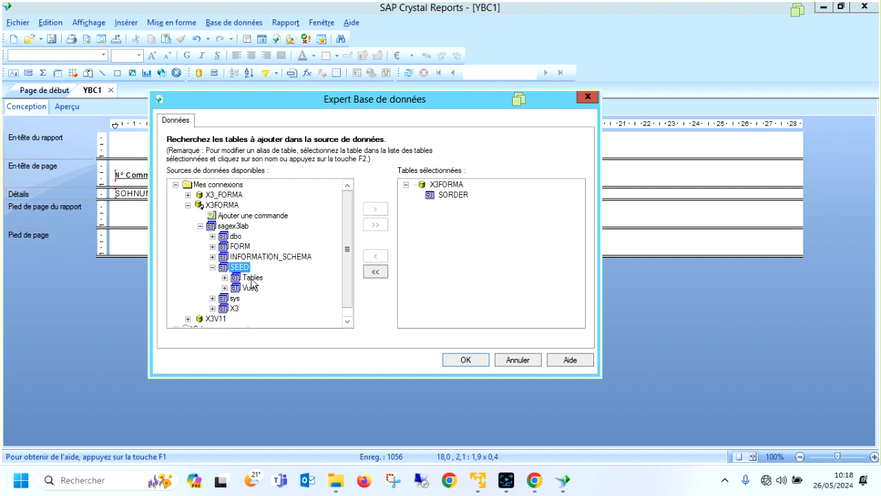
double_click(251, 277)
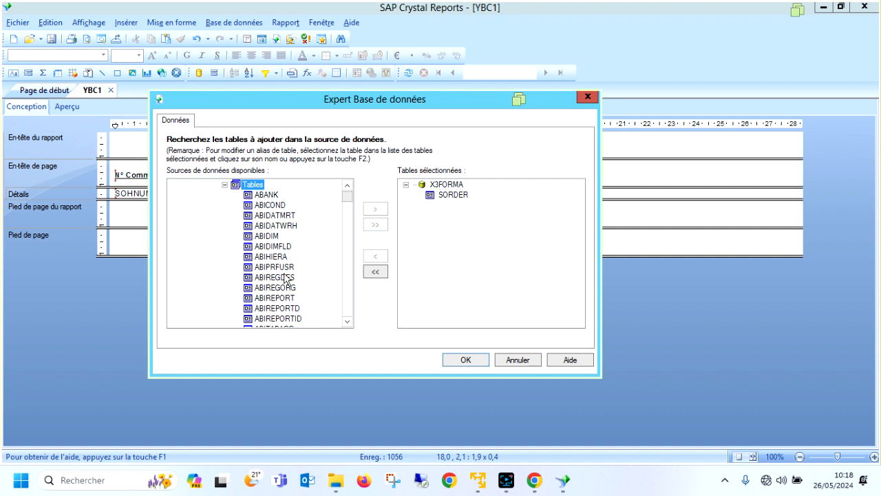
Add the SORDERQ and SORDERP tables to the report's selected tables and proceed to their links.
click(287, 278)
text(sorder)
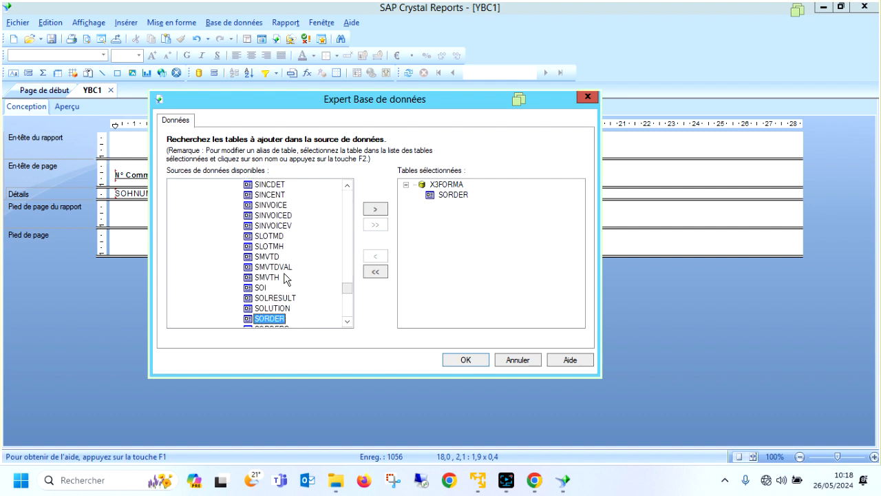
scroll(286, 278, down, 2)
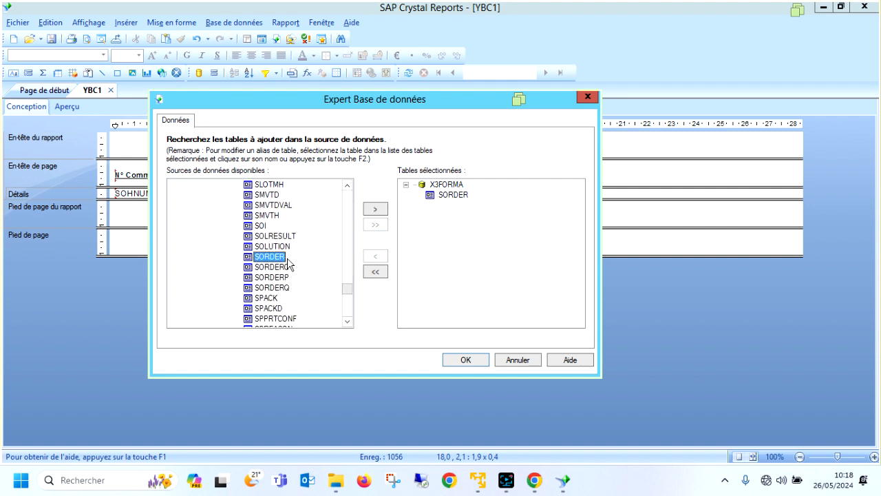
click(275, 287)
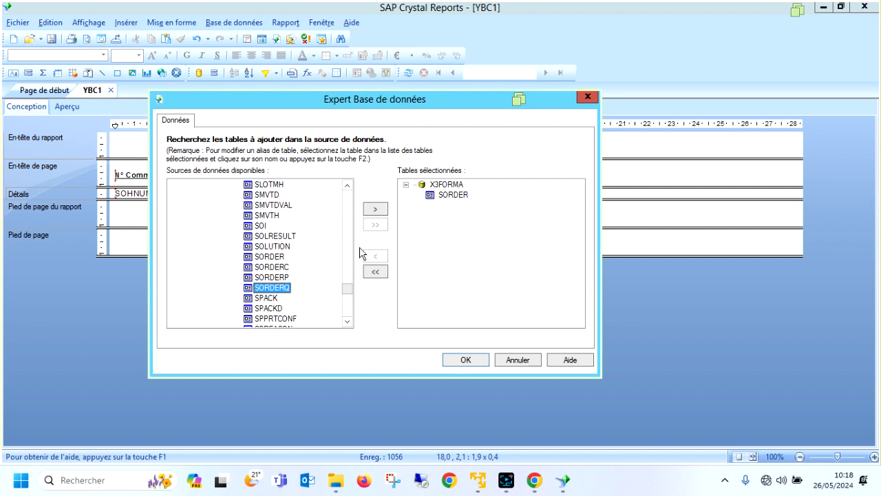
click(376, 208)
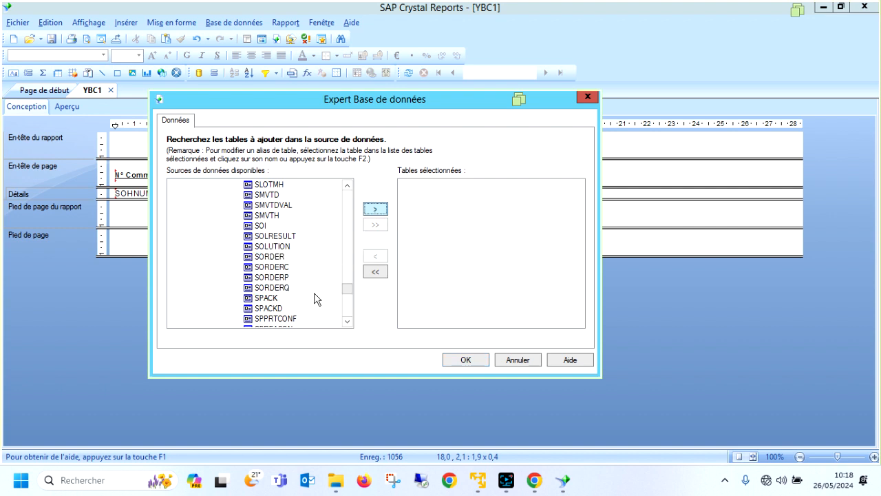
click(279, 278)
click(375, 208)
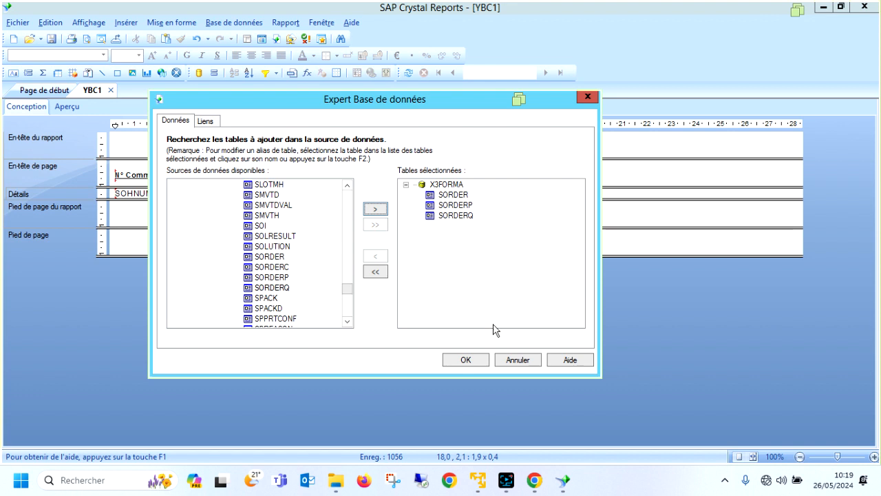
click(466, 361)
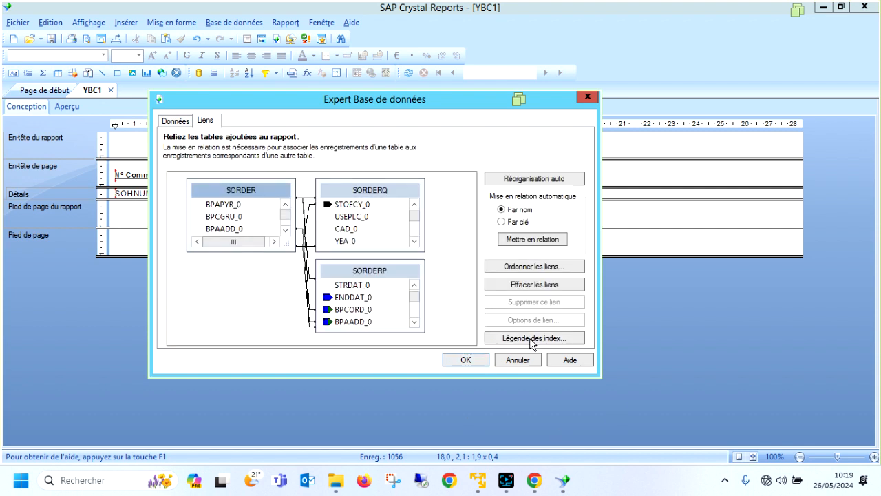
Delete all automatic links between the SORDER and SORDERP tables.
click(310, 282)
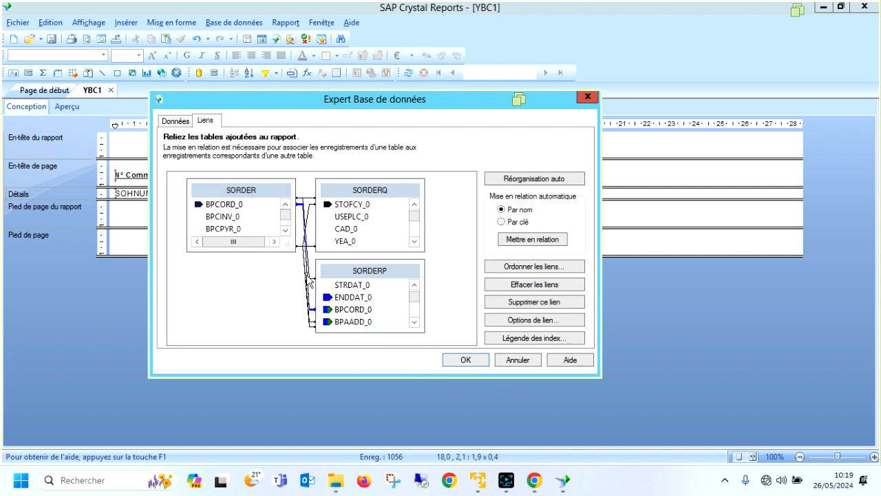
key(Delete)
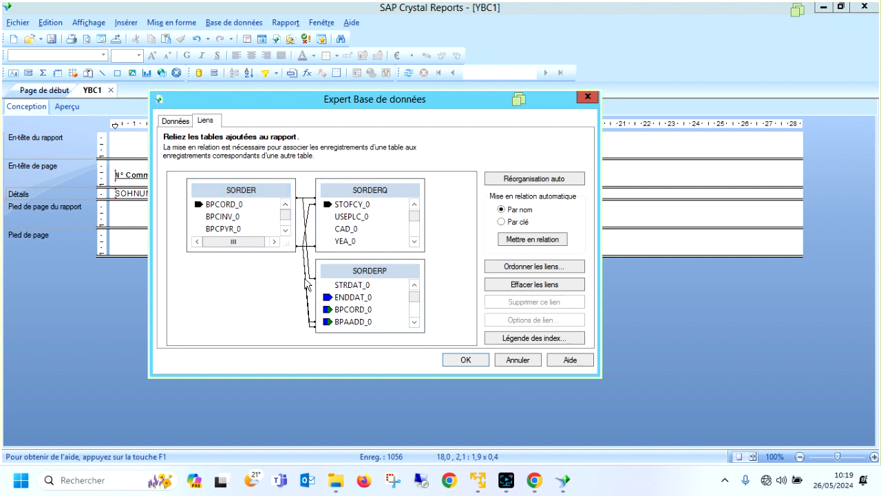
click(309, 282)
key(Delete)
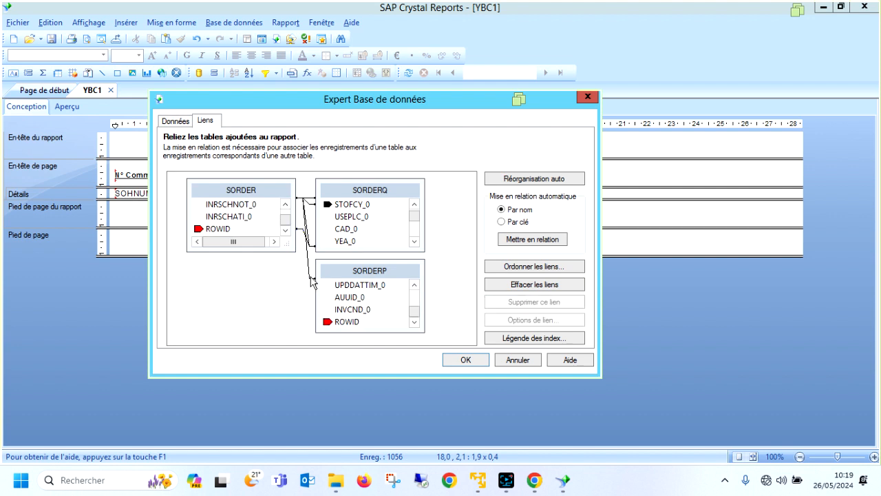
click(312, 281)
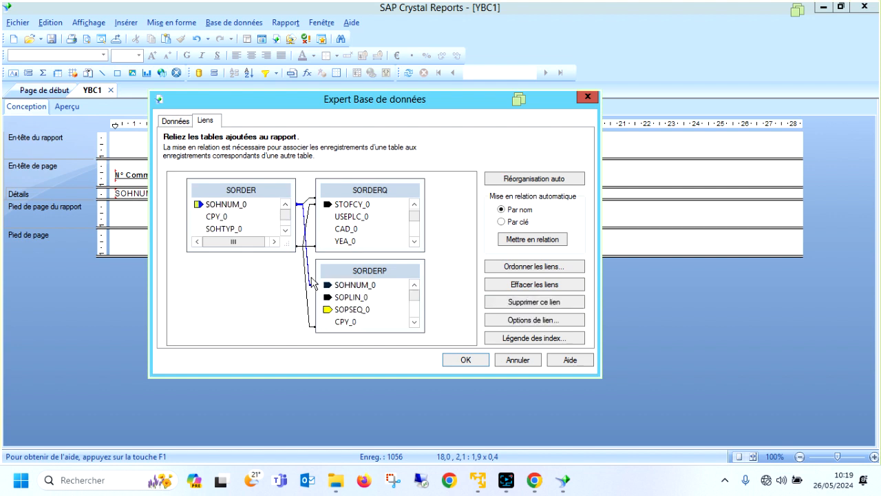
key(Delete)
click(307, 293)
key(Delete)
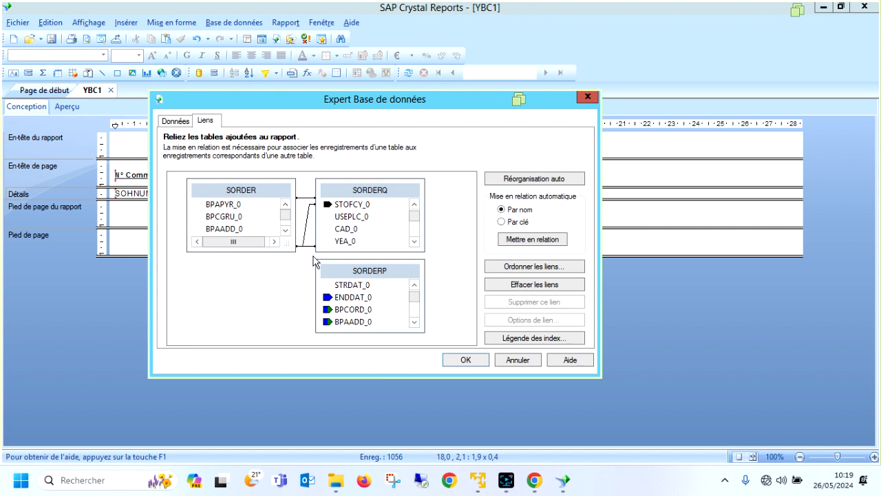
Delete all automatic links between the SORDER and SORDERQ tables.
click(307, 237)
key(Delete)
click(307, 234)
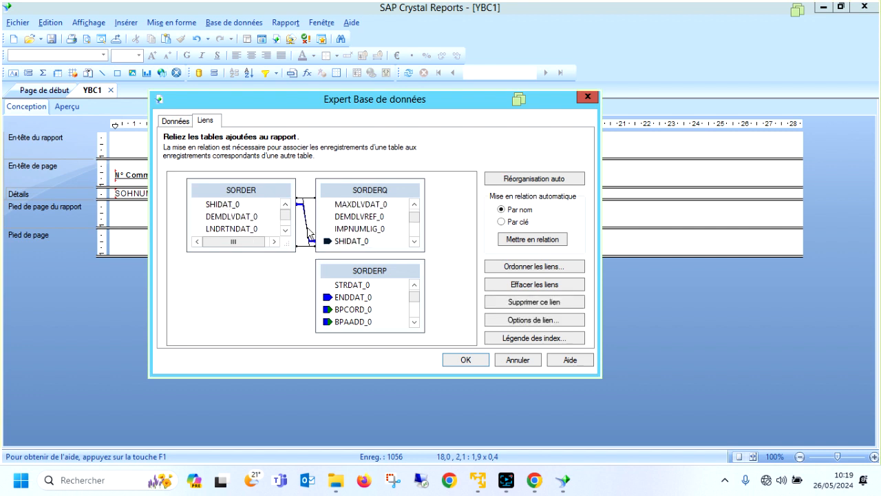
key(Delete)
click(308, 252)
key(Delete)
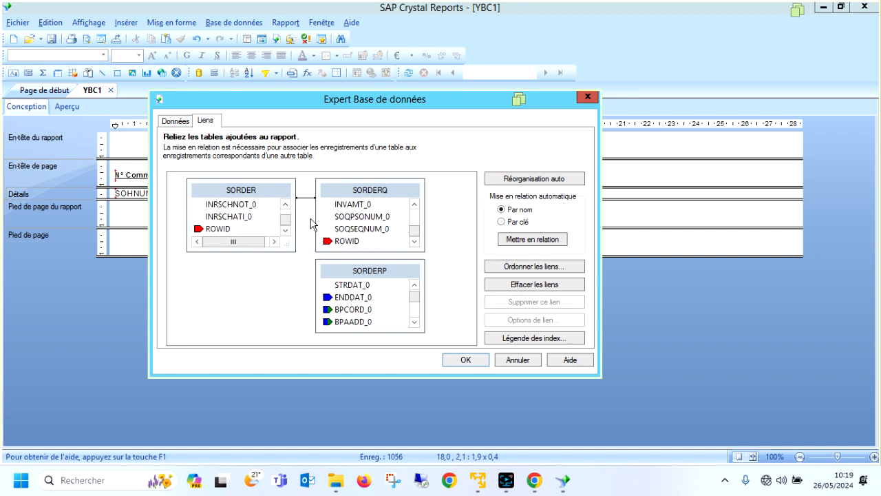
click(310, 204)
key(Delete)
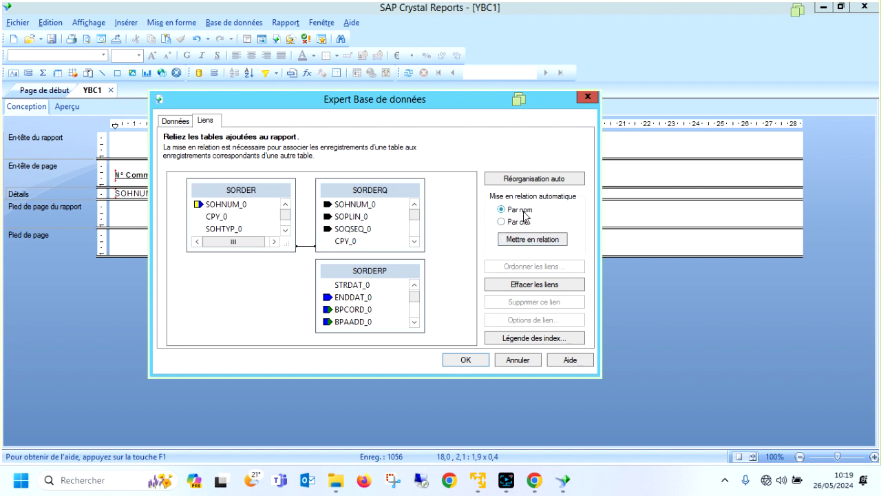
click(309, 245)
key(Delete)
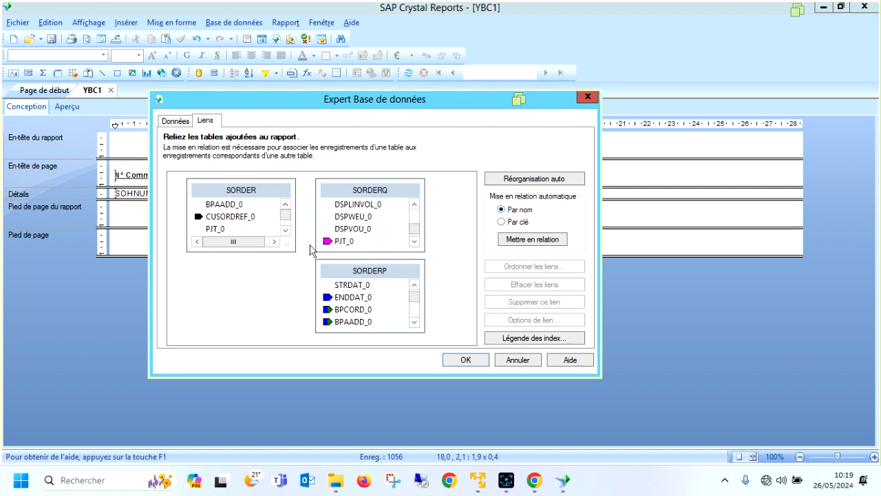
Spread out the table boxes, enlarge SORDER, and link its SOHNUM_0 field to SOHNUM_0 in SORDERQ.
drag(381, 274, 477, 219)
drag(258, 249, 252, 334)
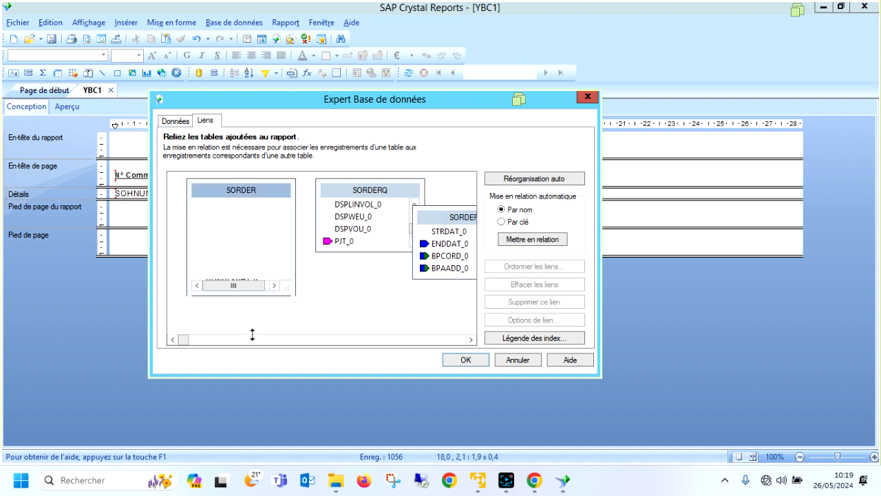
drag(285, 222, 287, 200)
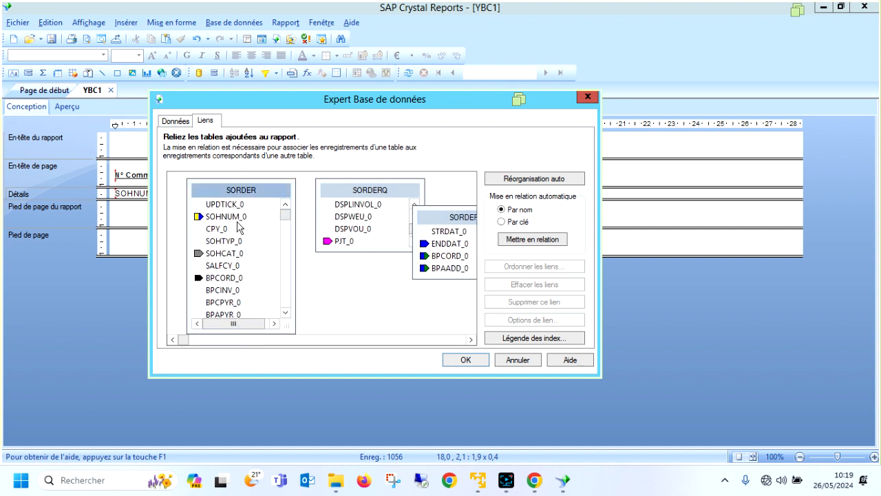
drag(347, 194, 333, 226)
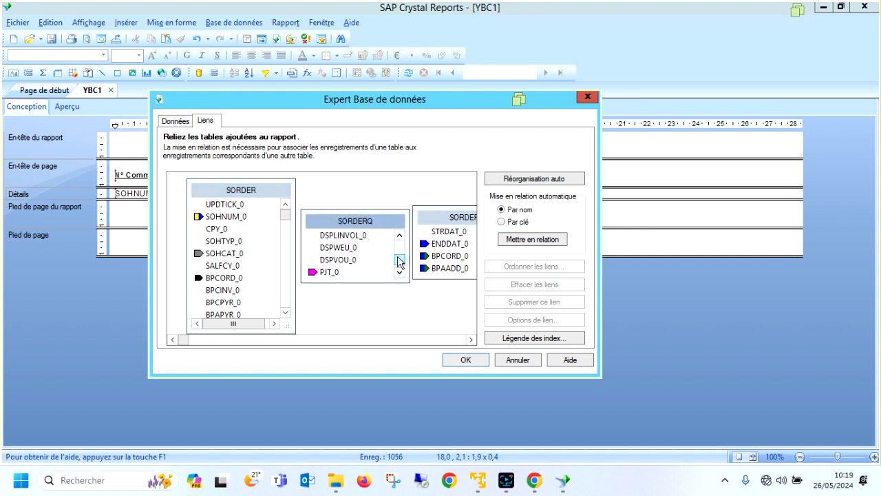
drag(398, 261, 396, 236)
drag(238, 221, 337, 249)
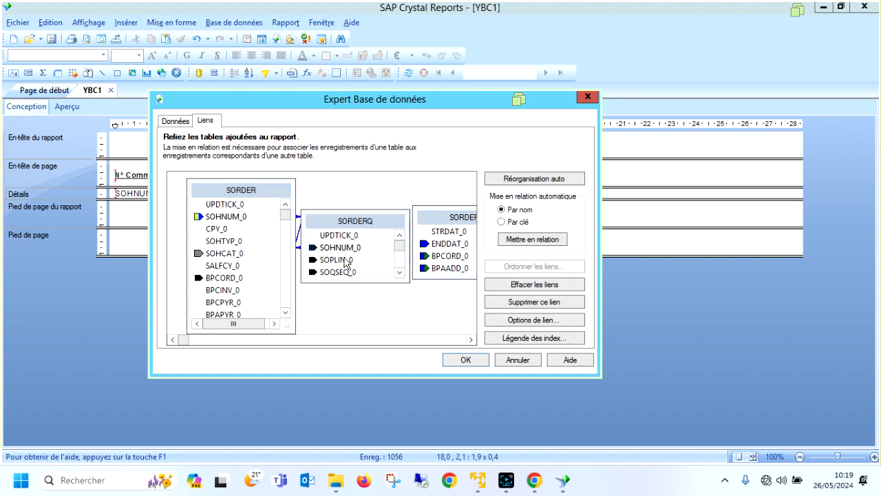
Reposition the SORDER and SORDERQ boxes, and enlarge SORDERQ and SORDERP to show their key fields.
click(346, 224)
drag(258, 194, 229, 195)
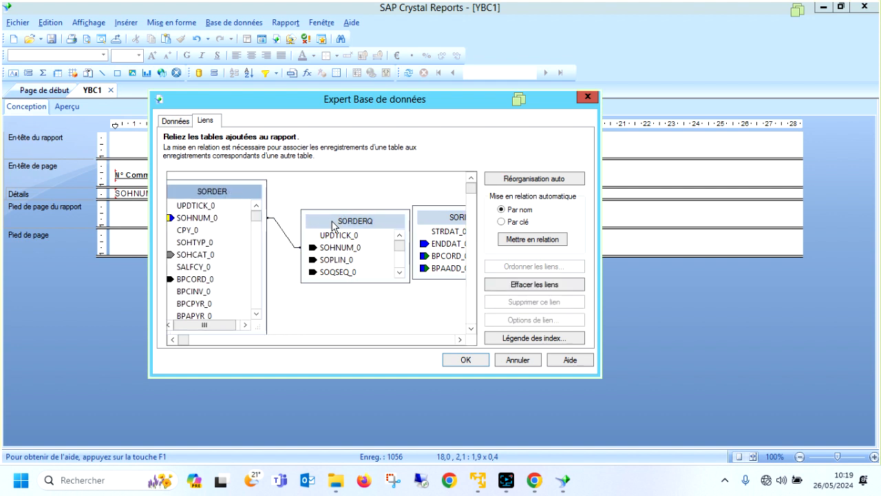
drag(338, 225, 314, 222)
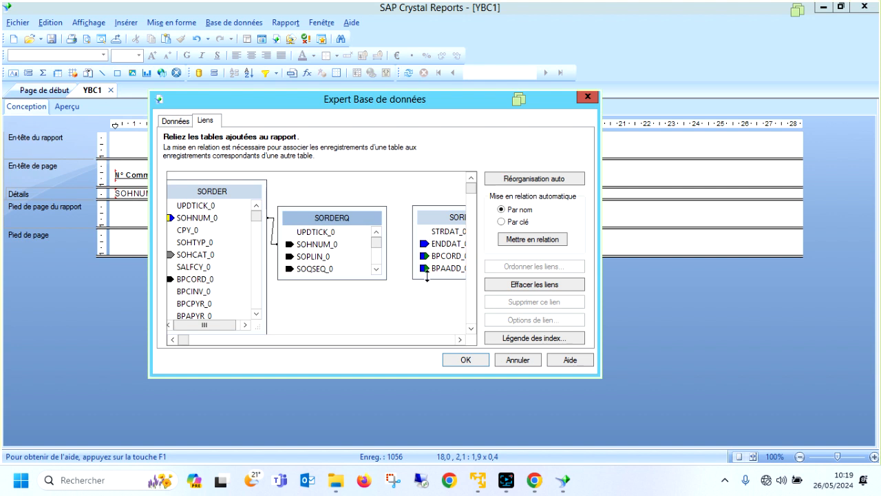
drag(344, 275, 345, 300)
click(460, 339)
click(460, 338)
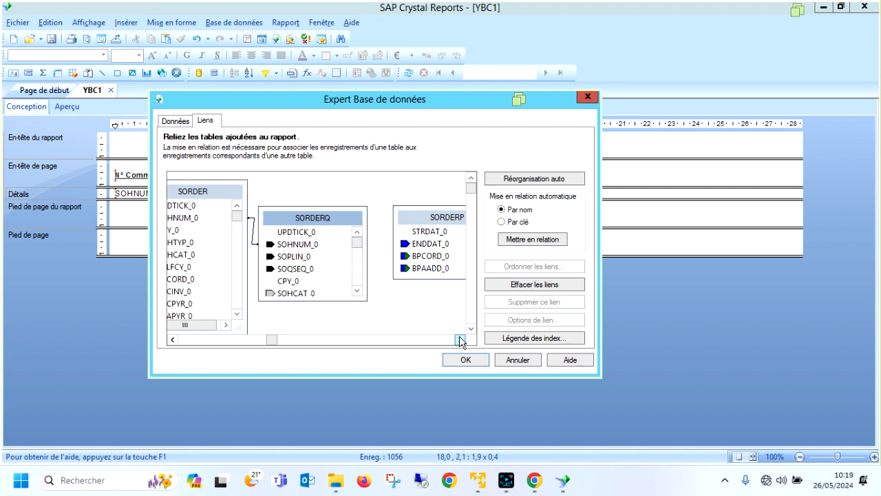
click(460, 338)
click(459, 339)
drag(426, 277, 418, 312)
drag(465, 250, 464, 232)
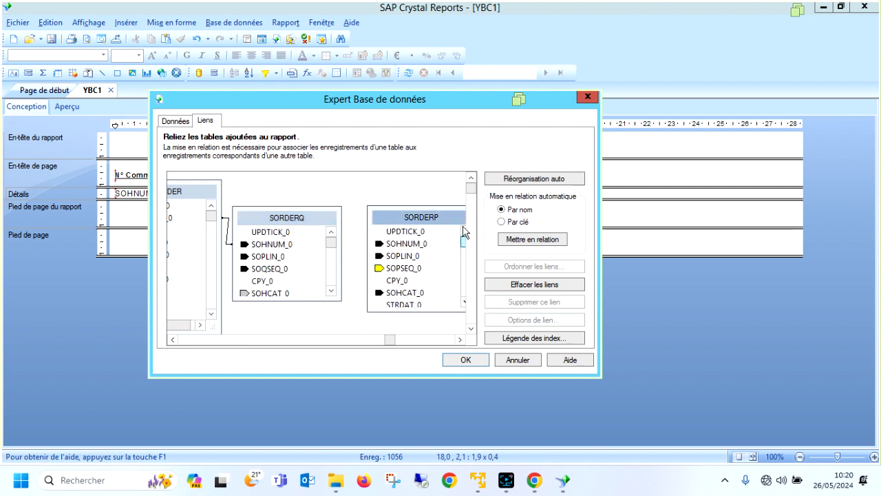
Link SORDERQ to SORDERP on SOHNUM_0, SOPLIN_0 and SOQSEQ_0 to SOPSEQ_0, then apply the links and refresh the report data.
drag(279, 245, 394, 244)
drag(276, 257, 386, 256)
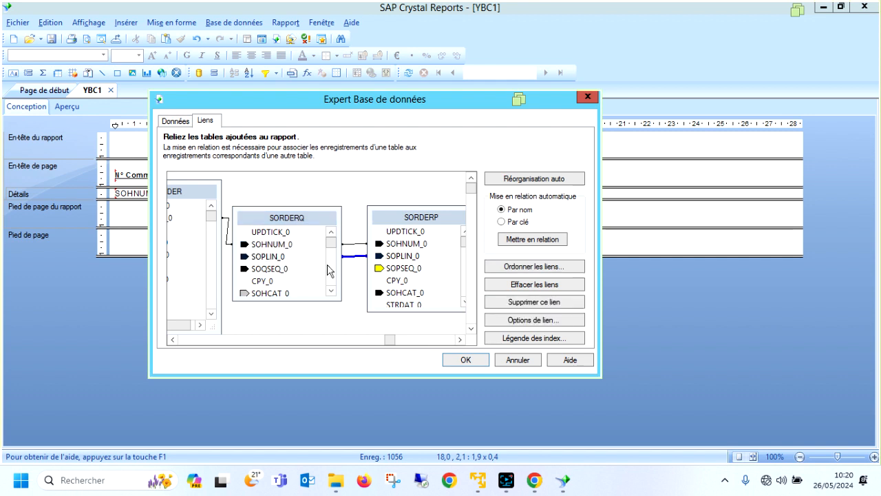
drag(274, 269, 399, 274)
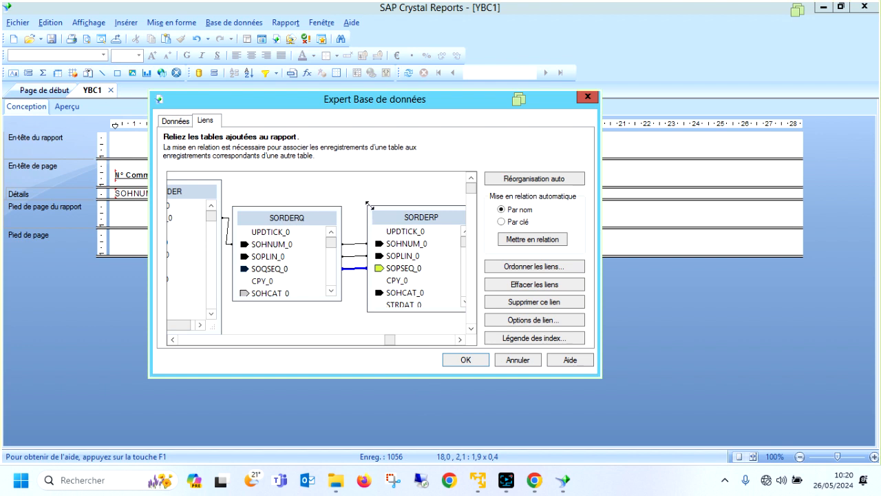
click(454, 361)
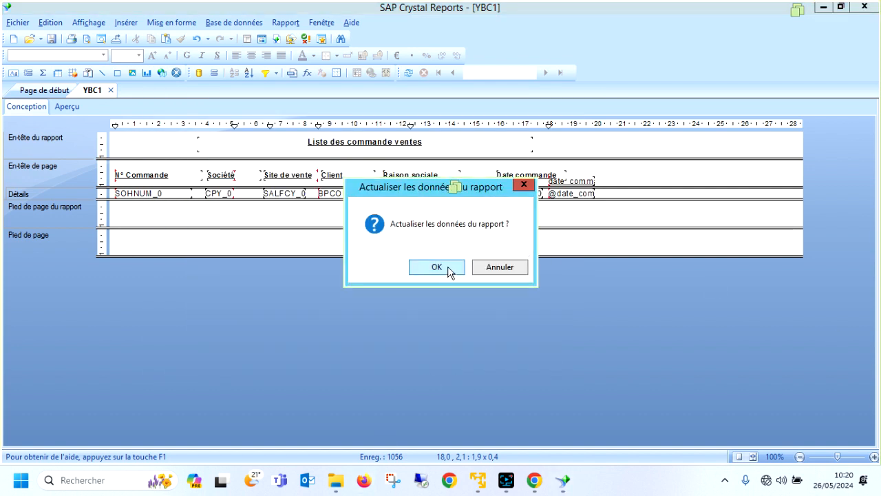
click(438, 265)
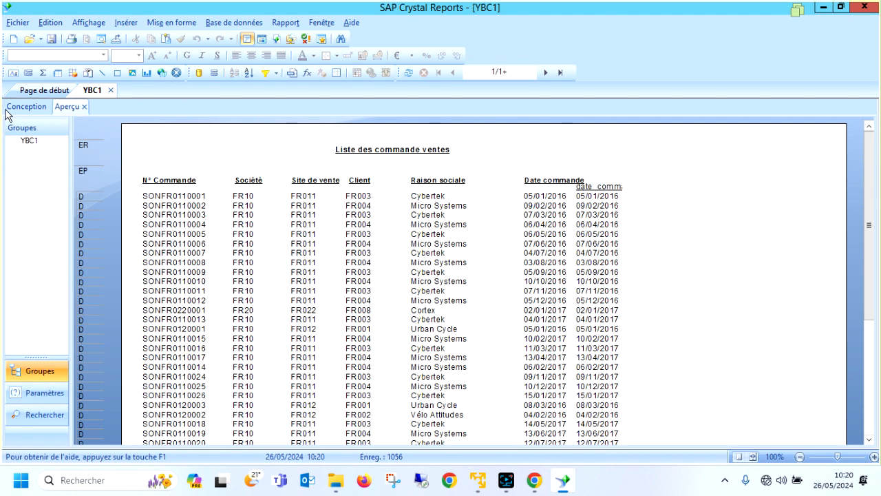
Add the QTY_0 field from SORDERQ to the report's details section, just after the date_commande formula field.
click(26, 108)
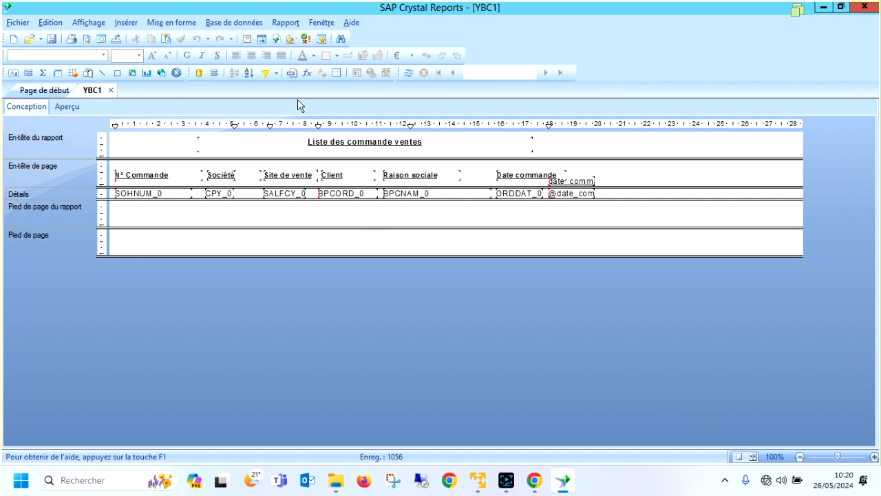
click(261, 39)
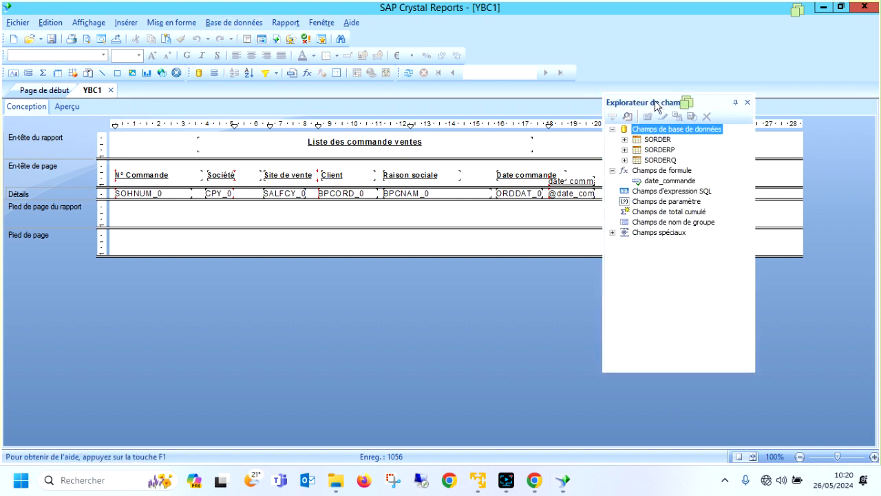
drag(654, 102, 779, 97)
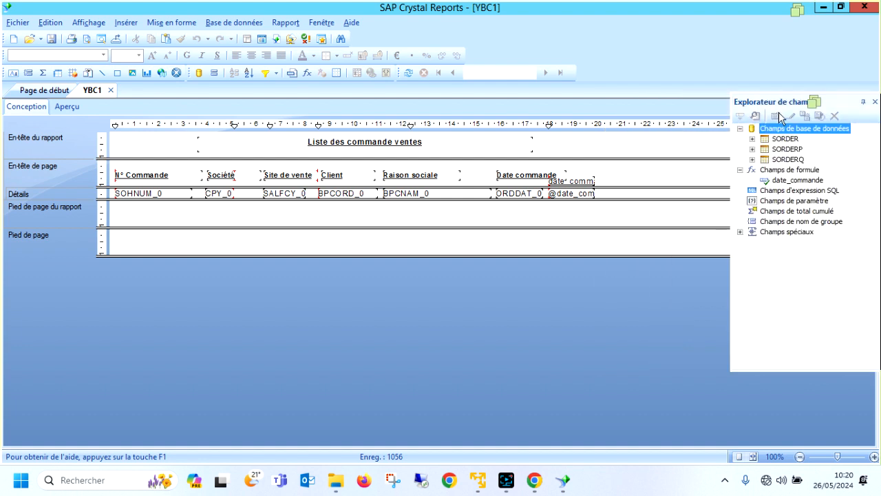
click(752, 159)
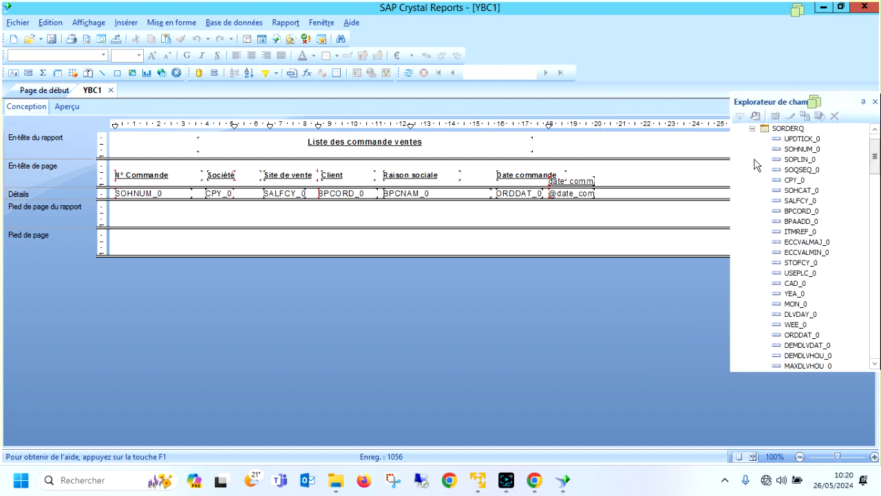
click(801, 212)
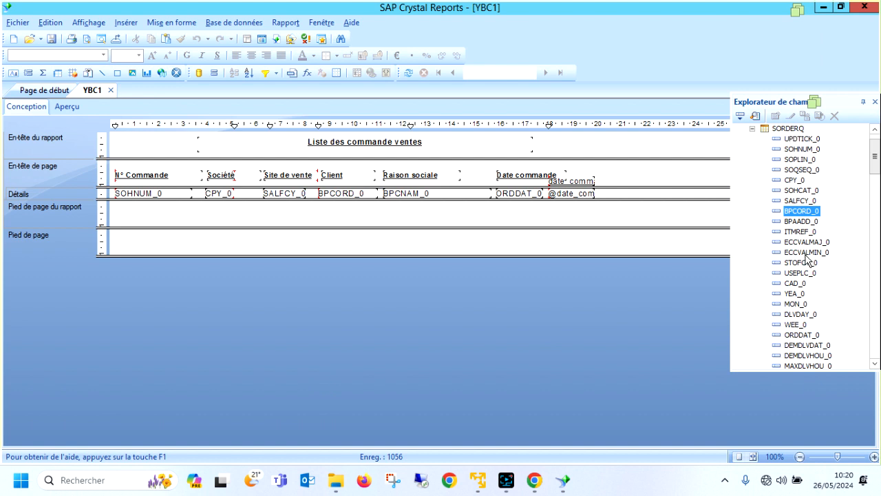
key(q)
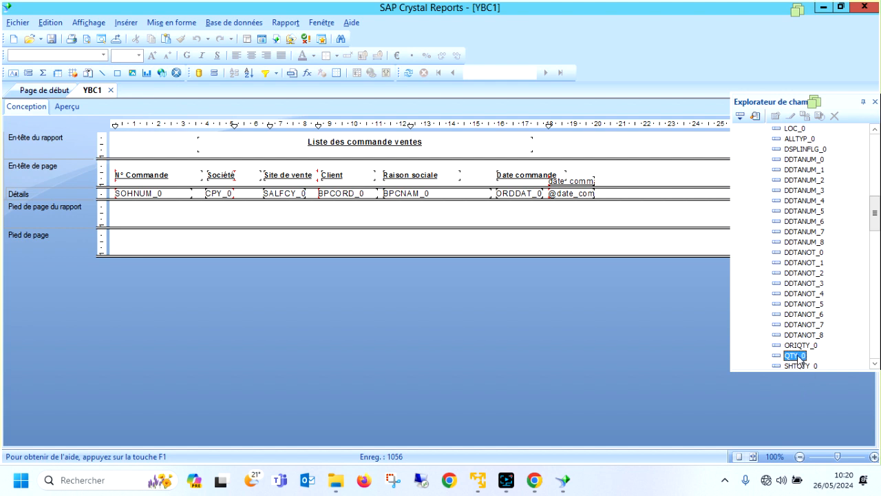
drag(798, 358, 603, 192)
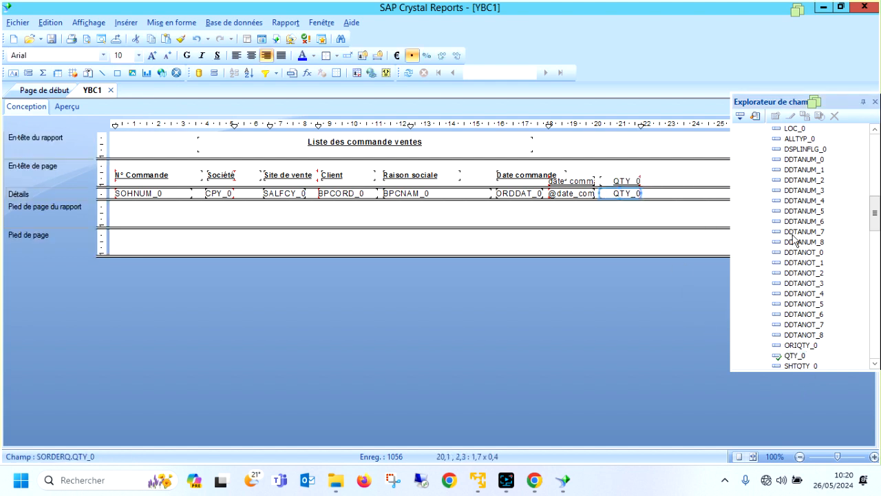
Add the NETPRI_0 field from SORDERP to the details section beside QTY_0, then close the field explorer.
drag(875, 212, 876, 141)
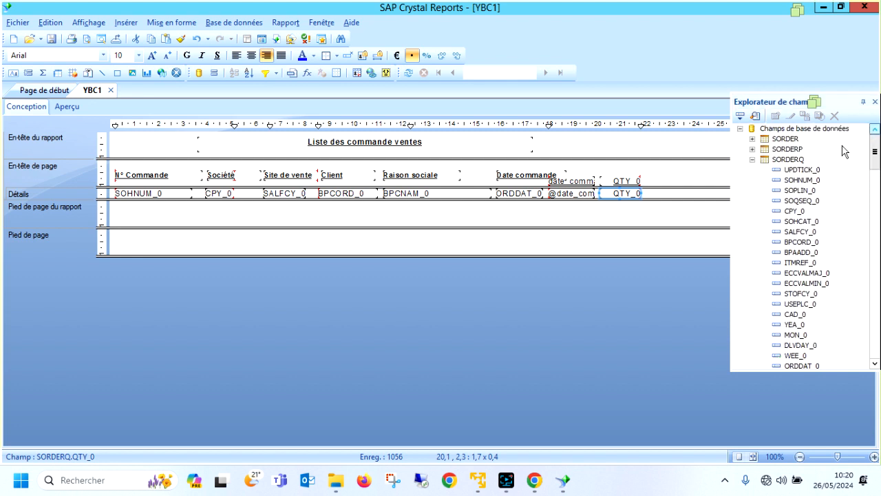
double_click(786, 149)
click(800, 181)
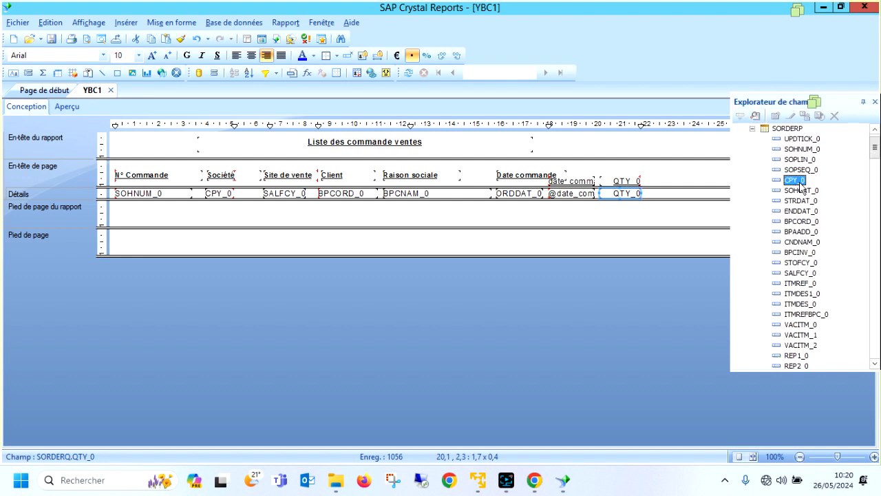
key(n)
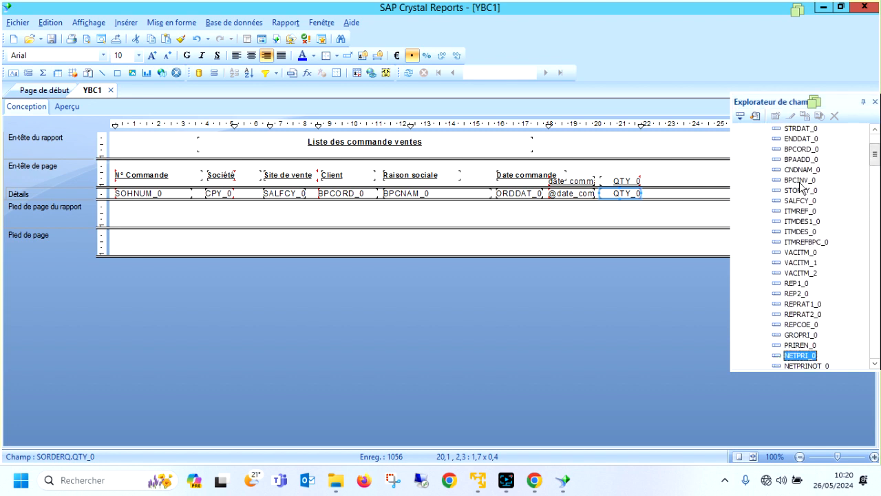
click(809, 335)
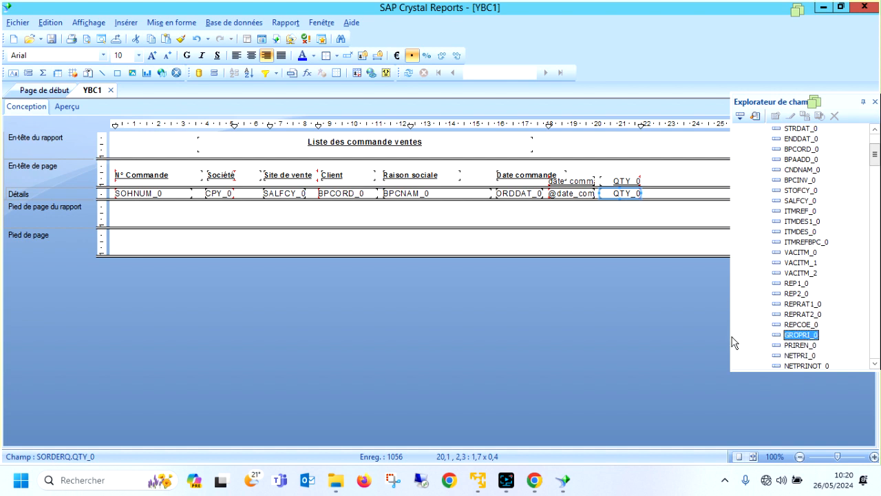
click(797, 355)
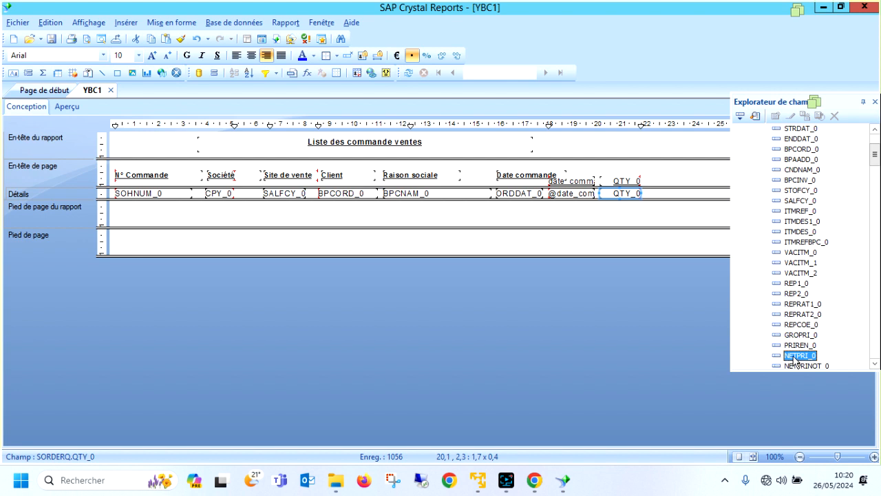
drag(792, 360, 653, 195)
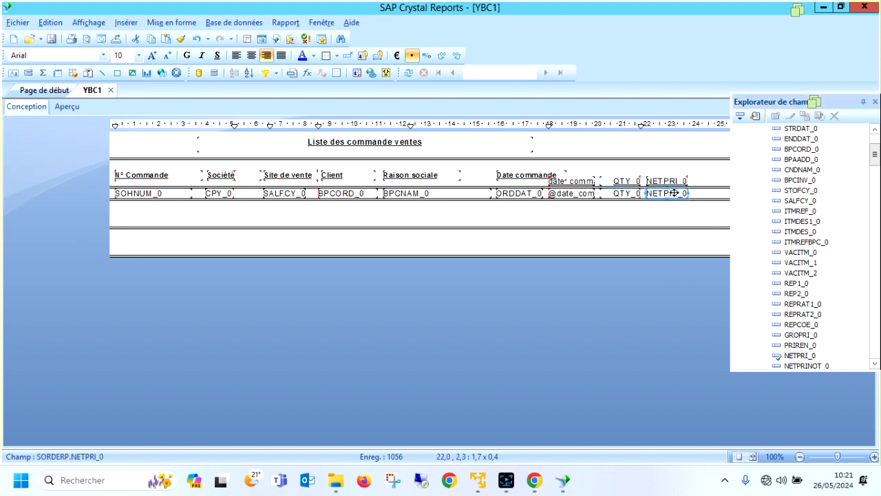
click(875, 101)
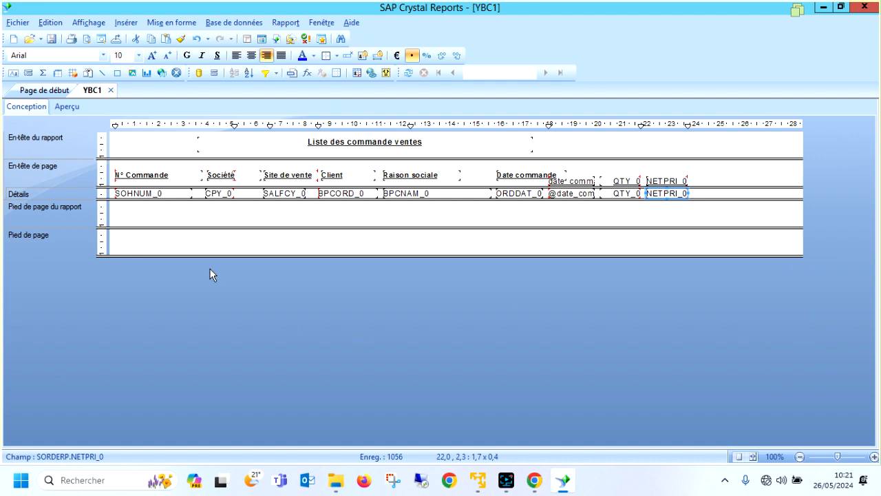
Preview the report and widen the NETPRI_0 column to about 2.1 cm so large prices fit.
click(67, 107)
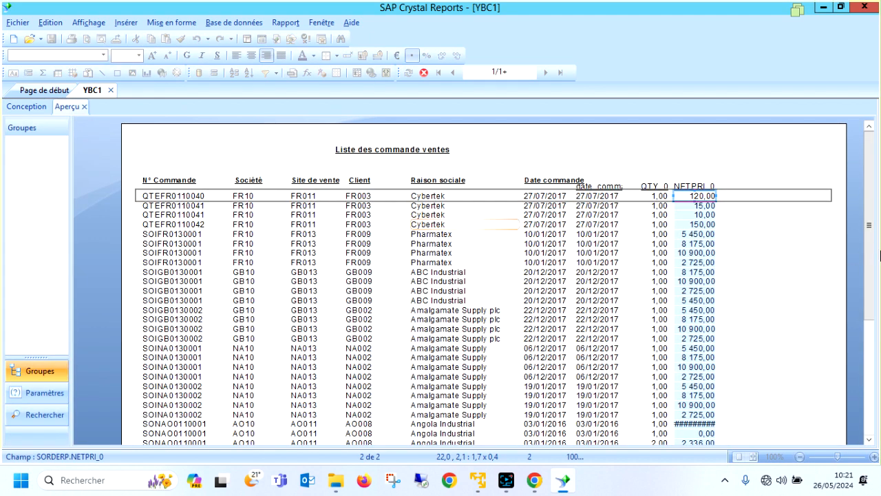
click(696, 423)
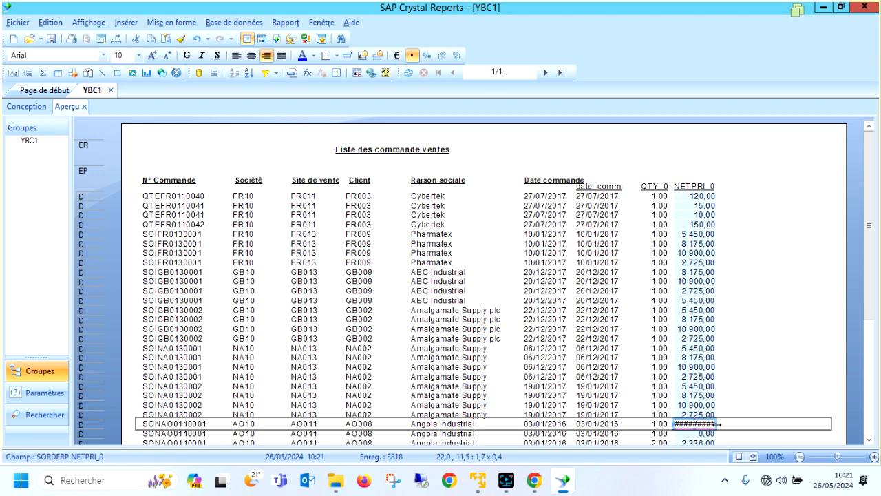
drag(718, 424, 727, 423)
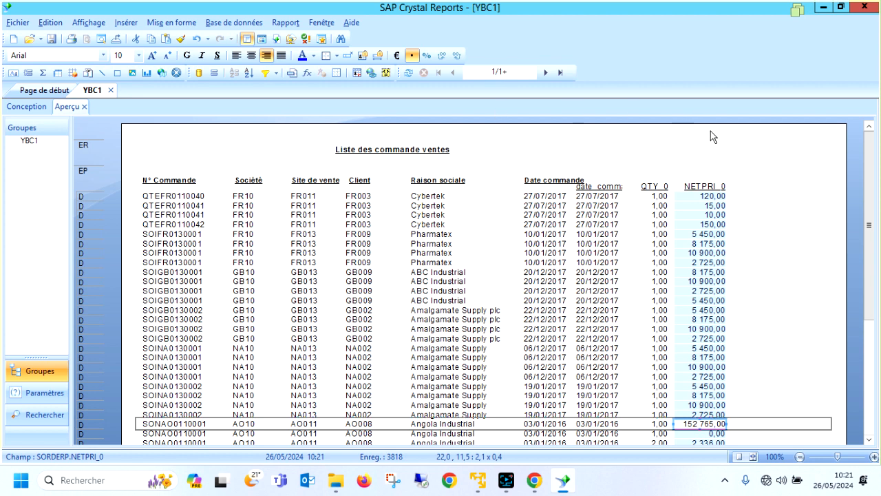
Return to the report design and create a new formula field named montant_ligne.
click(26, 107)
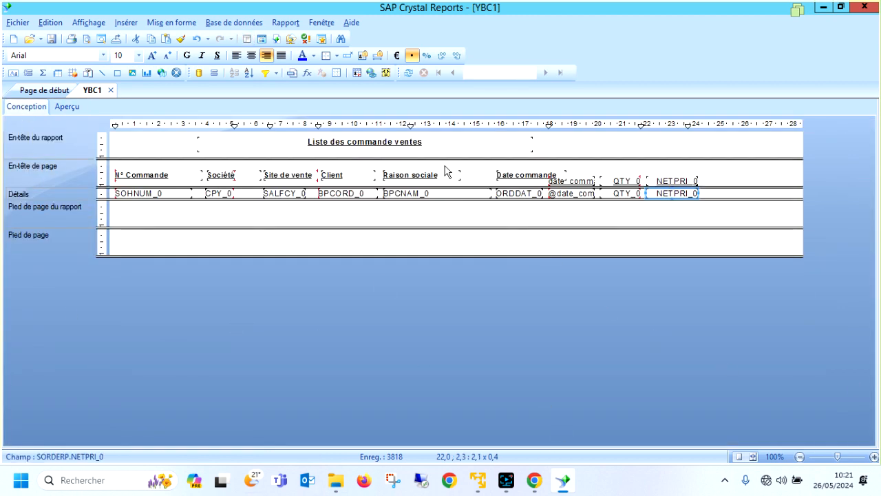
click(262, 39)
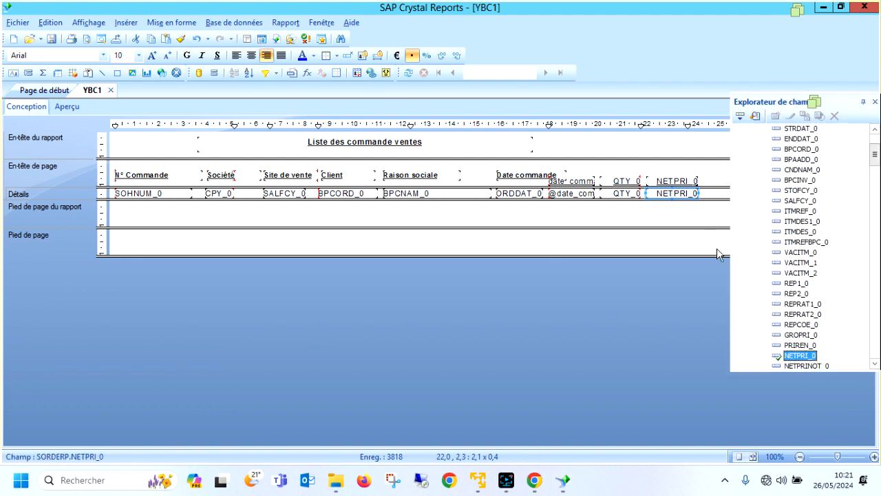
scroll(871, 160, up, 3)
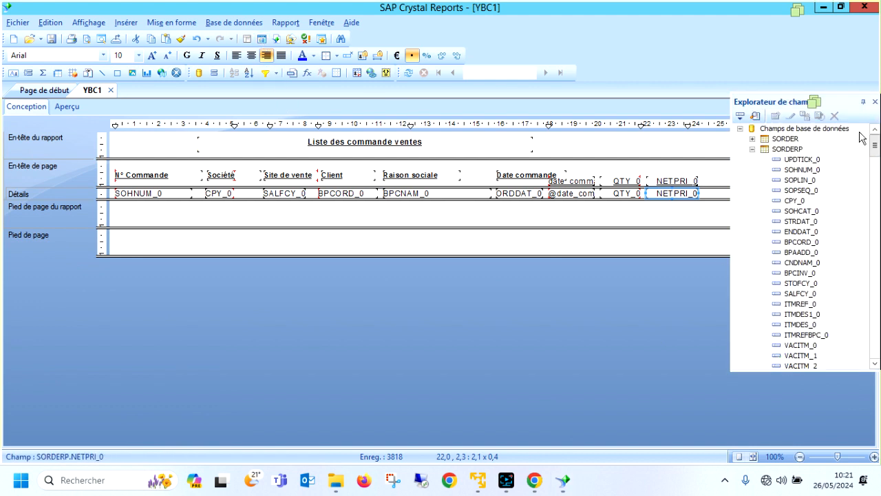
click(752, 150)
click(752, 160)
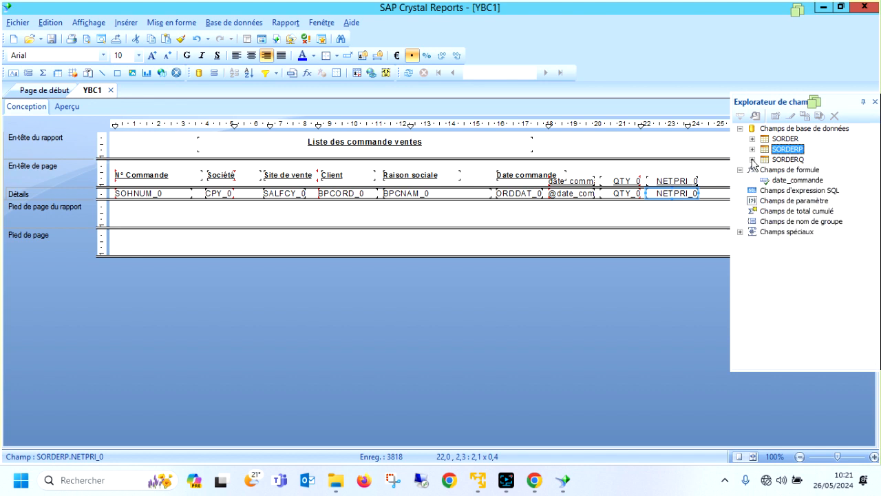
click(785, 170)
right_click(785, 171)
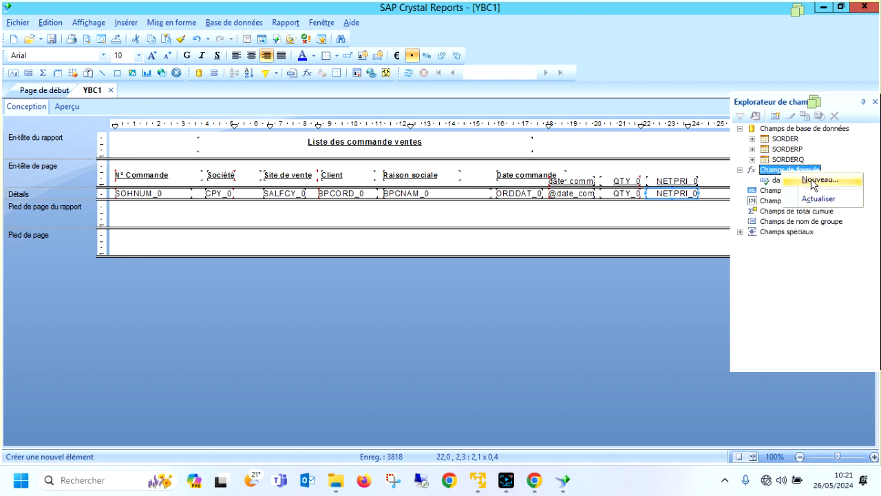
click(813, 181)
text(montant_ligne)
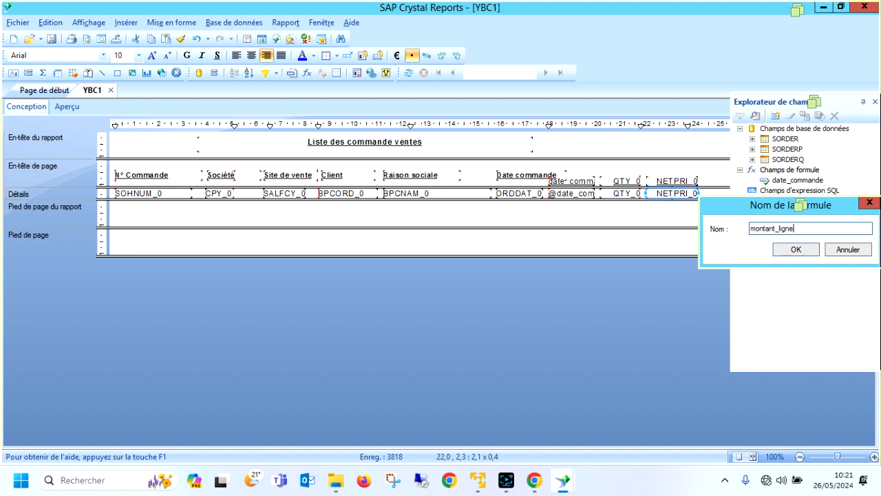
key(Return)
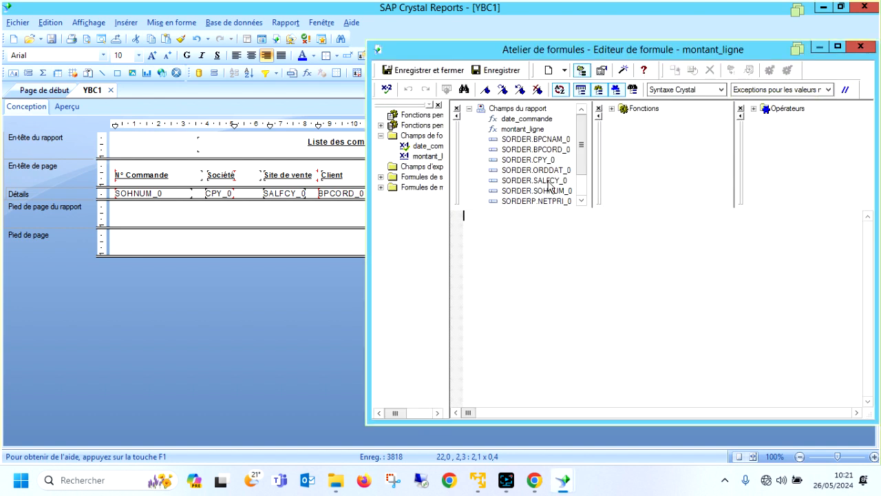
Define the formula as {SORDERQ.QTY_0}*{SORDERP.NETPRI_0} using the report fields.
click(543, 180)
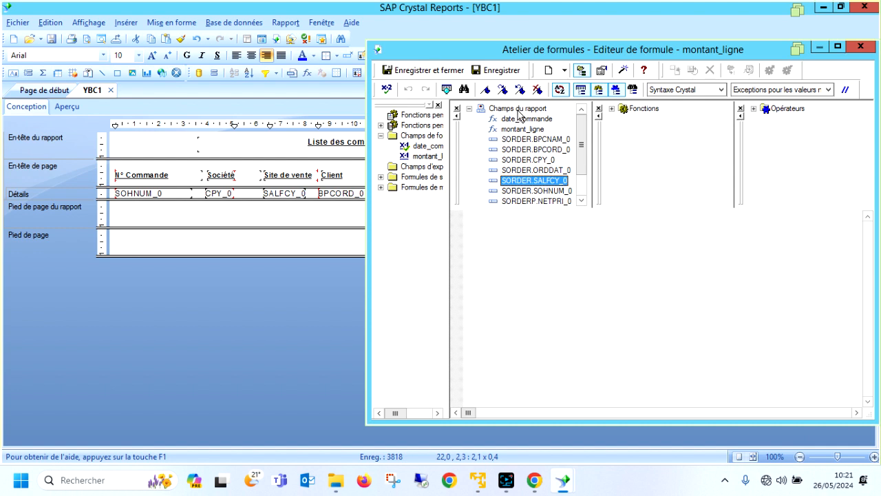
scroll(535, 170, down, 1)
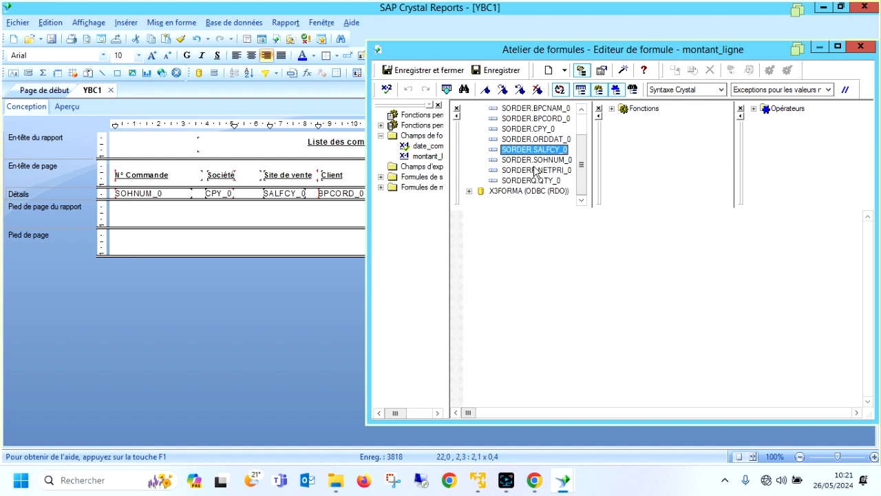
double_click(543, 181)
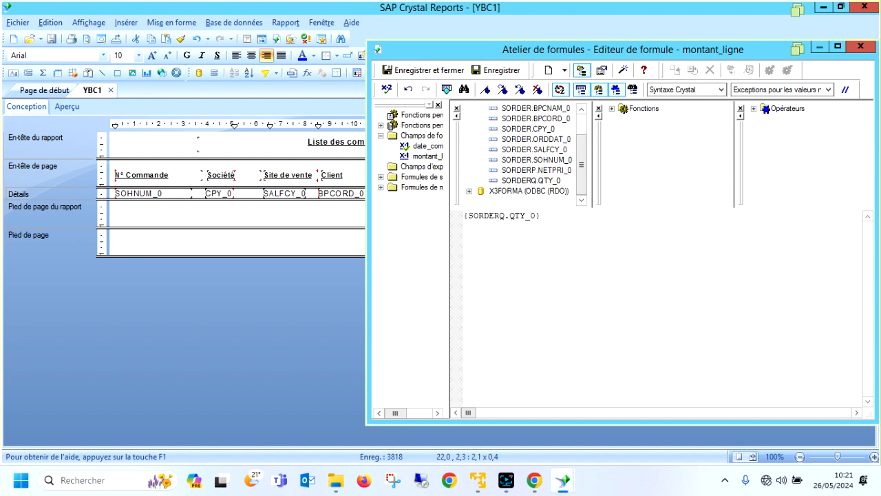
double_click(544, 170)
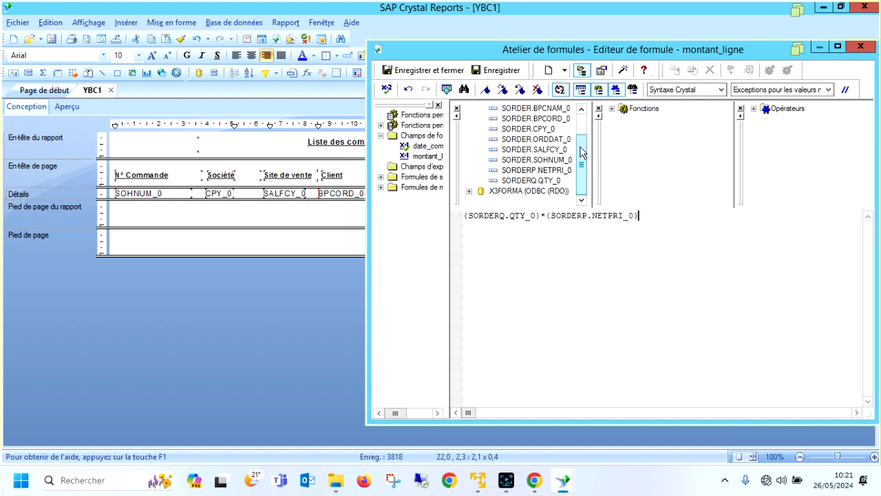
Expand the X3FORMA data source to show its tables, check the formula for errors, and save and close it.
scroll(581, 153, up, 1)
scroll(582, 153, down, 1)
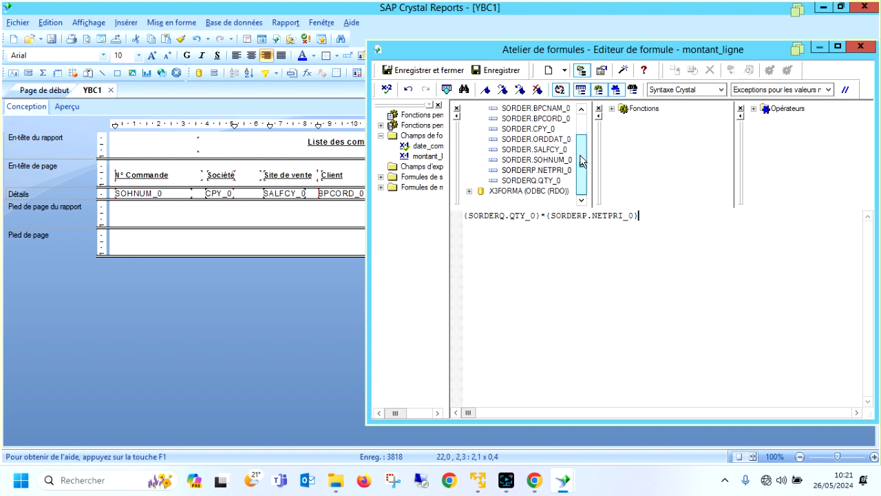
click(469, 191)
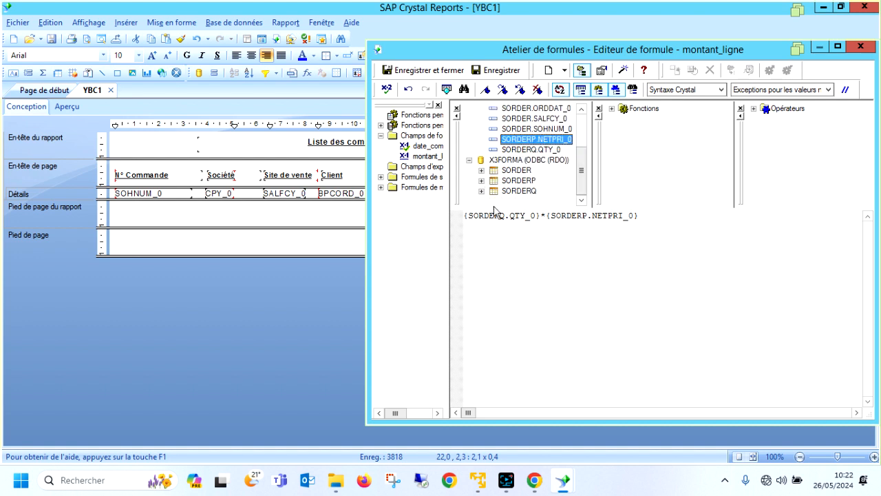
click(386, 90)
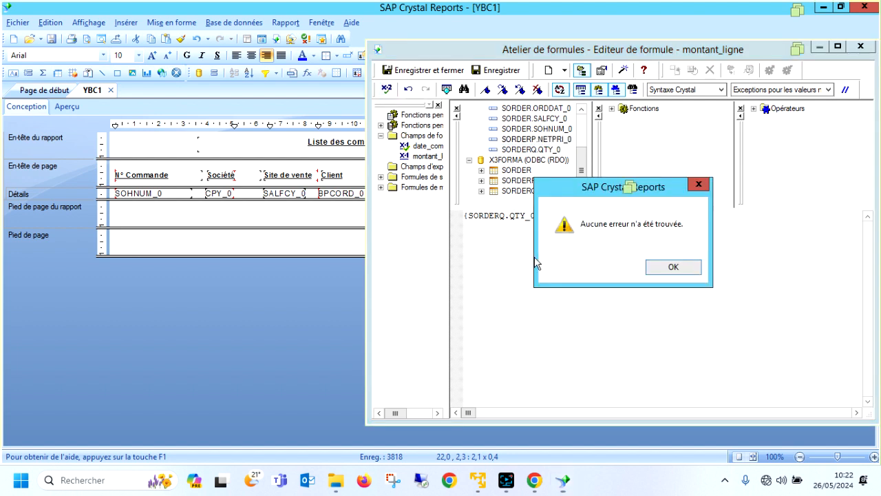
click(681, 267)
click(420, 70)
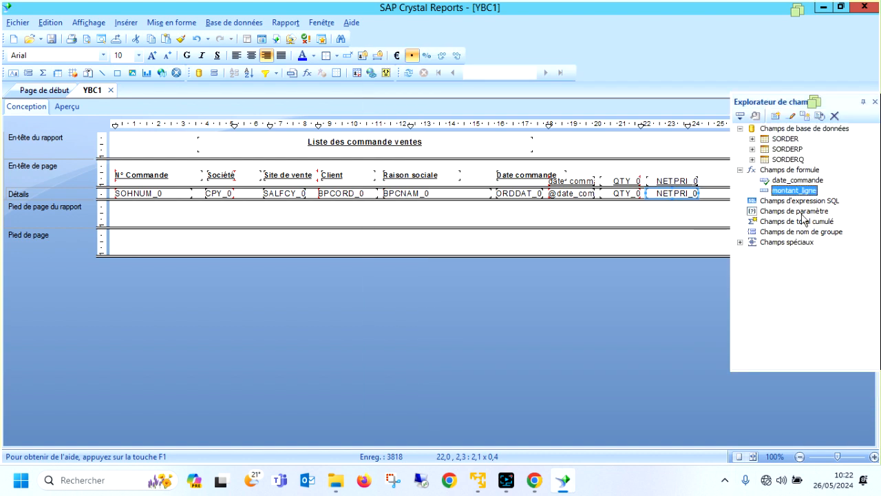
Place the montant_ligne formula in the details section after NETPRI_0, preview the report, and close the field explorer.
drag(798, 191, 704, 195)
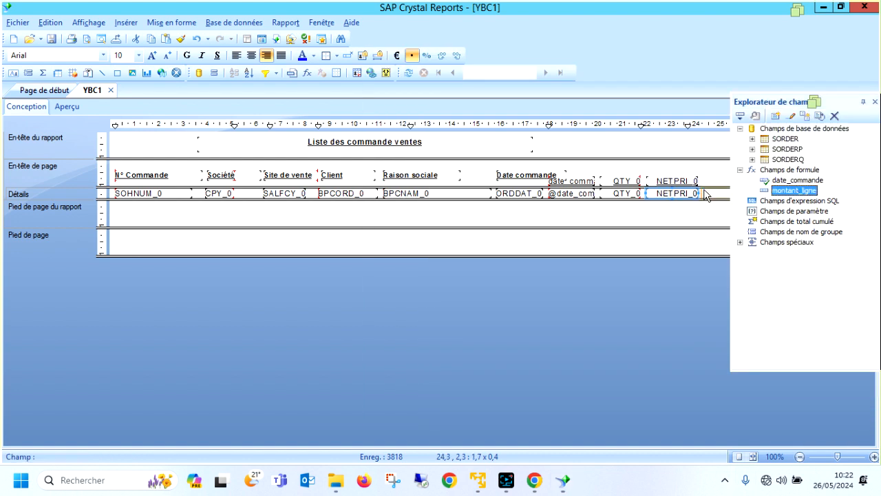
click(705, 195)
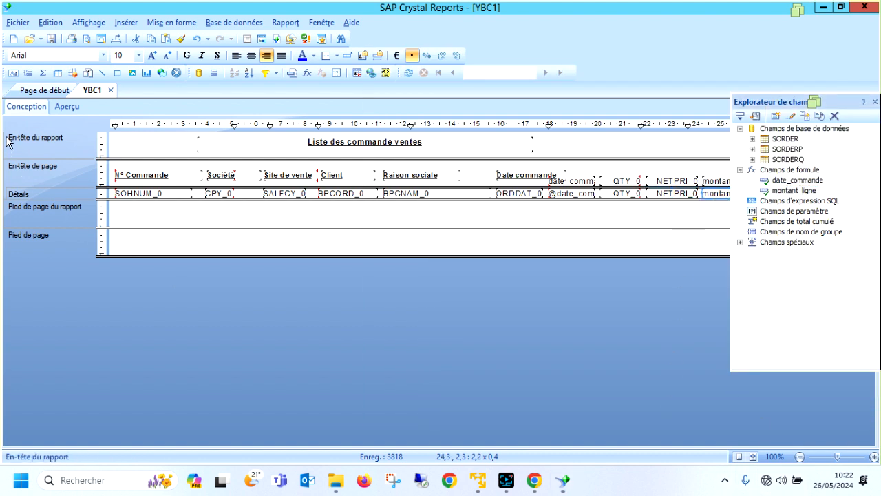
click(70, 107)
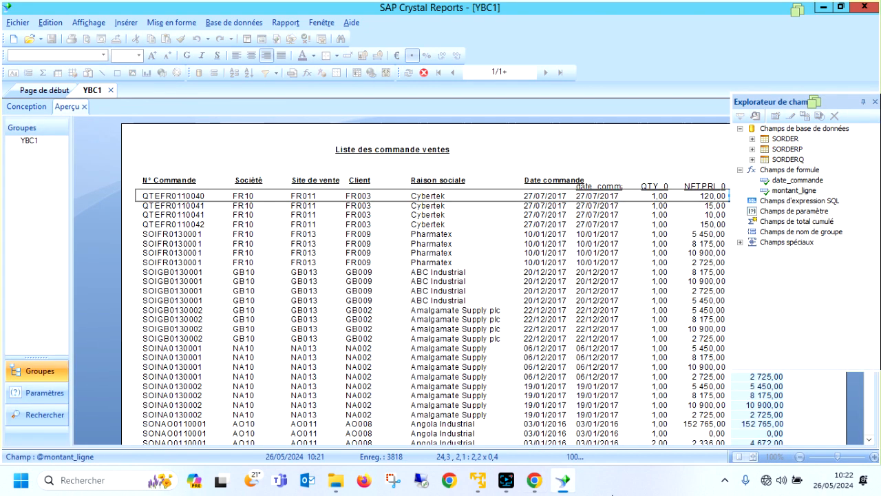
click(875, 102)
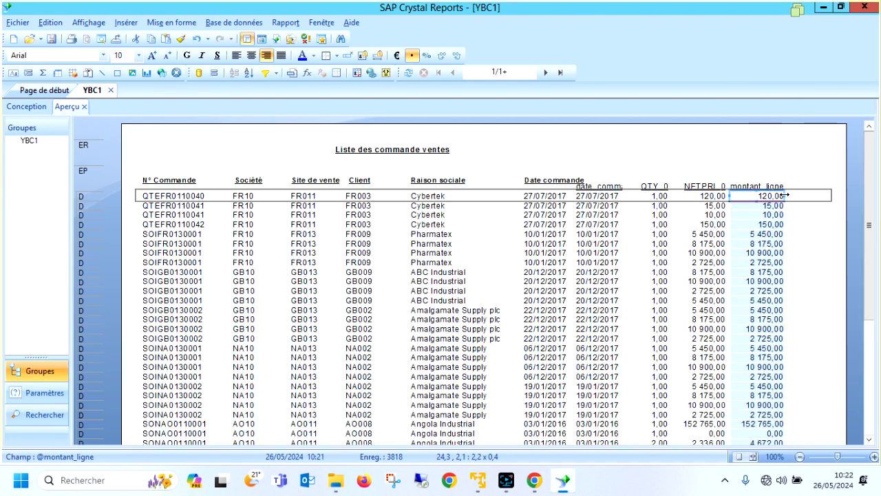
Widen the montant_ligne column to about 2.6 cm in the report preview.
drag(788, 195, 793, 195)
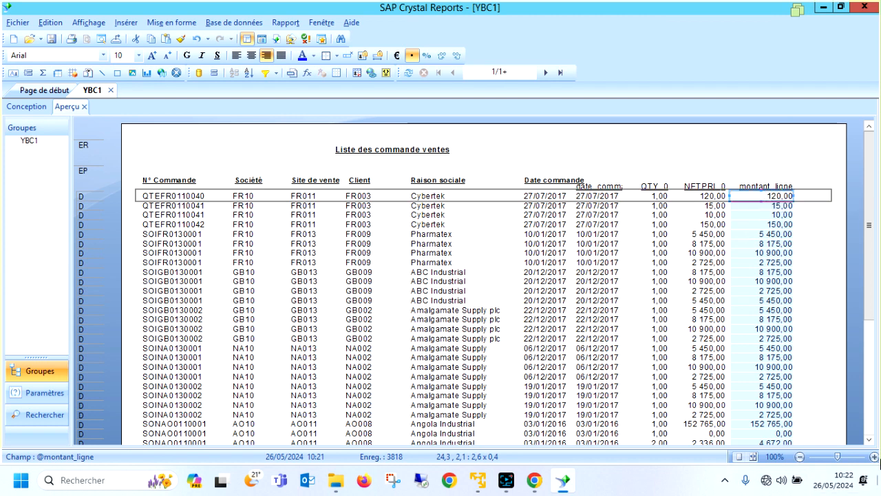
click(243, 146)
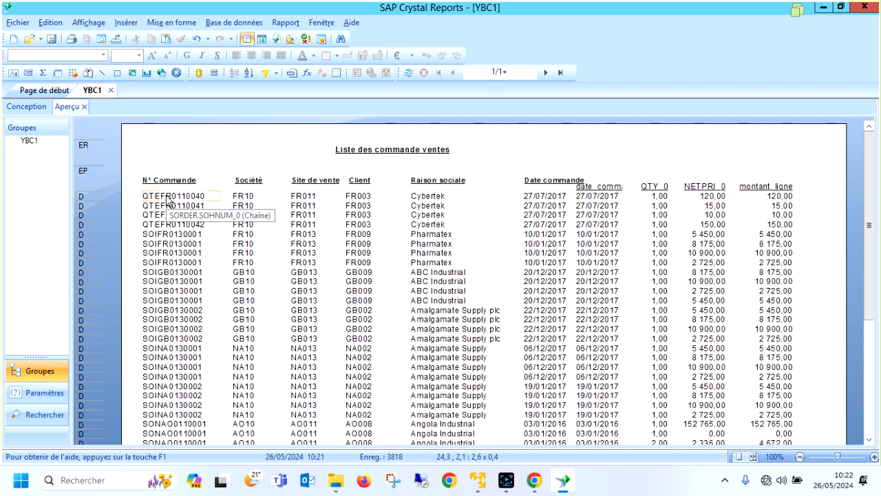
click(193, 235)
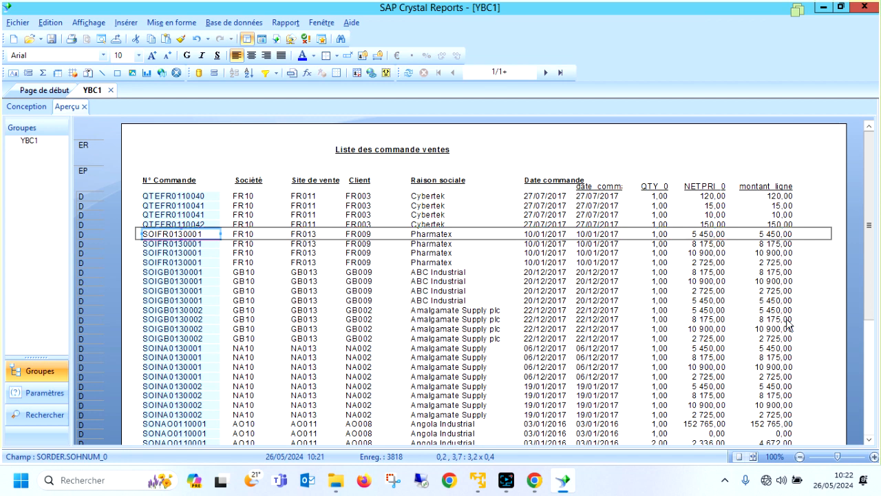
Return to the report design and delete the date_commande formula field from the details section.
click(28, 107)
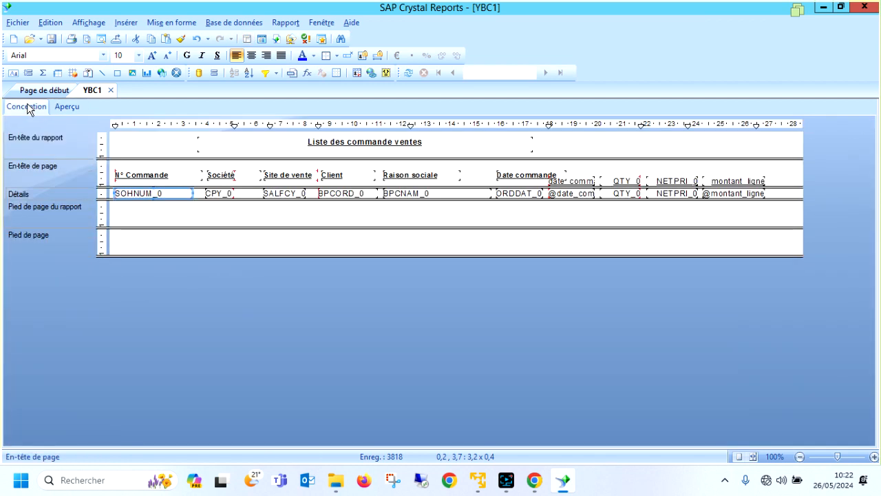
click(571, 192)
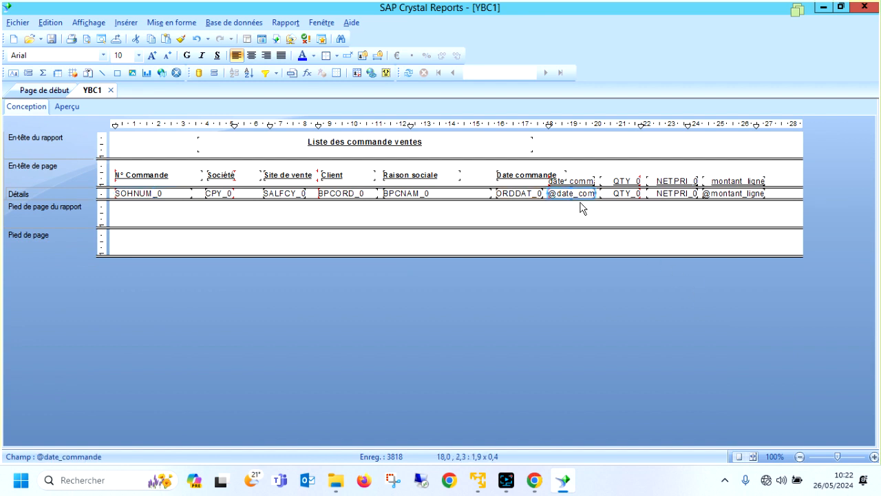
key(Delete)
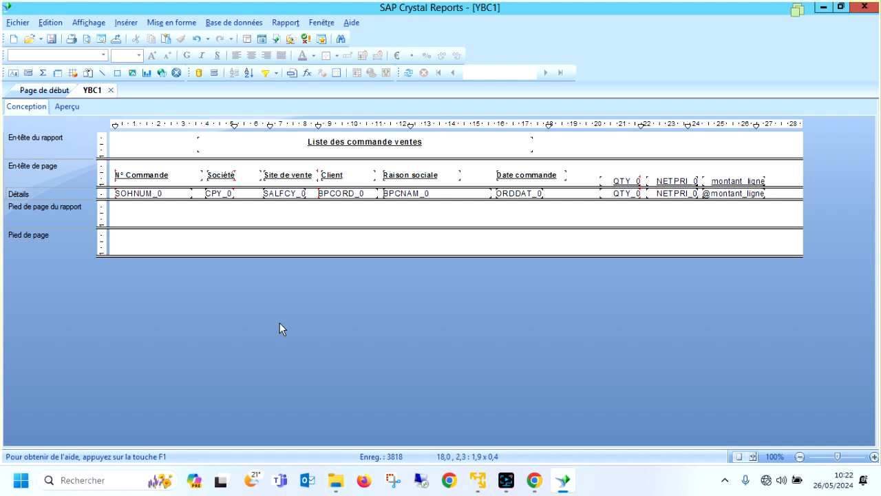
Place the SORDERQ field ITMREF_0 in the details section after ORDDAT_0 and narrow it so it ends before QTY_0.
click(261, 38)
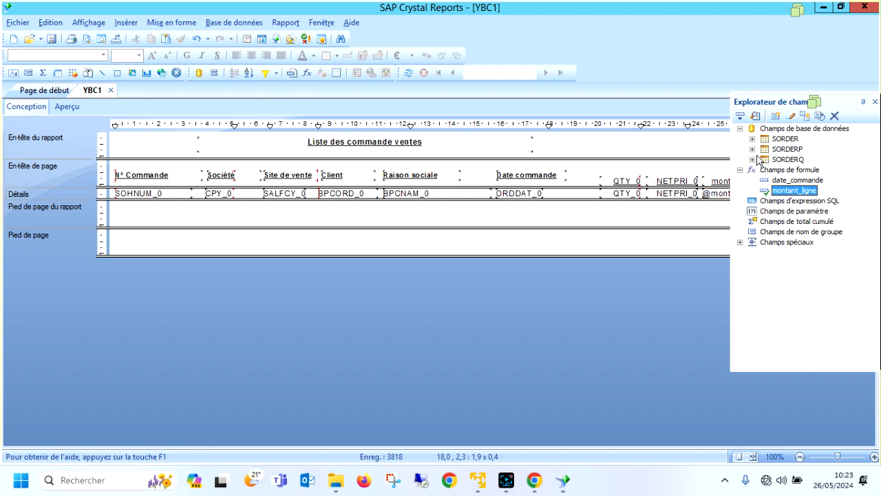
click(753, 159)
click(818, 212)
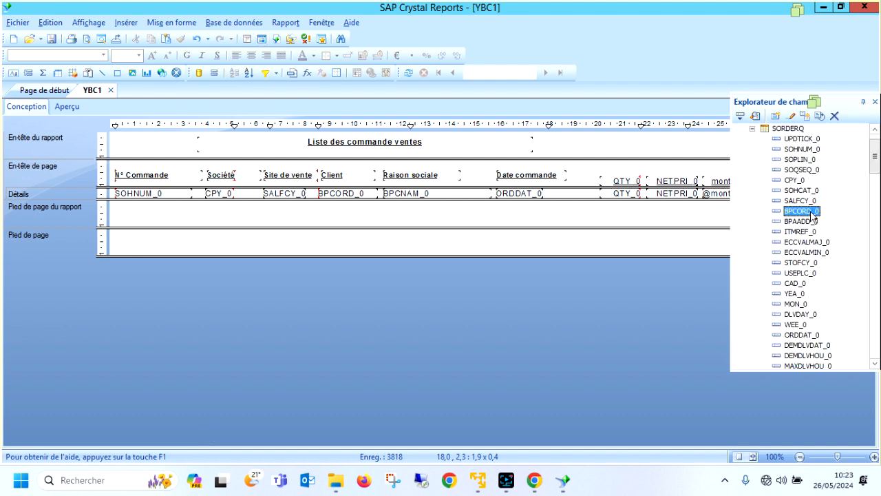
drag(806, 231, 549, 194)
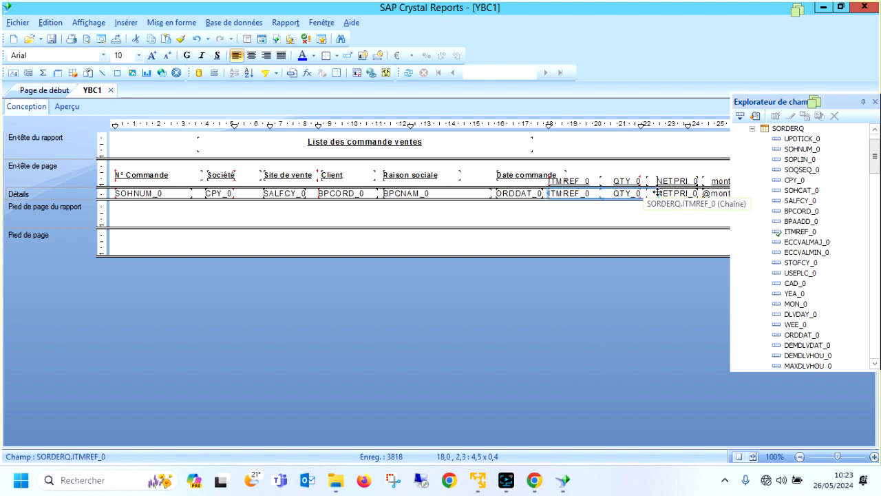
drag(657, 192, 594, 194)
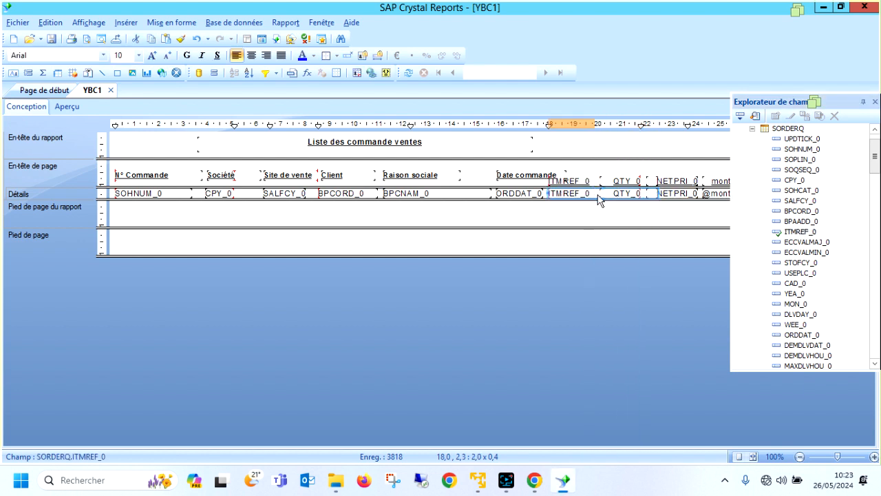
Preview the report with the item reference column and close the field explorer.
click(67, 106)
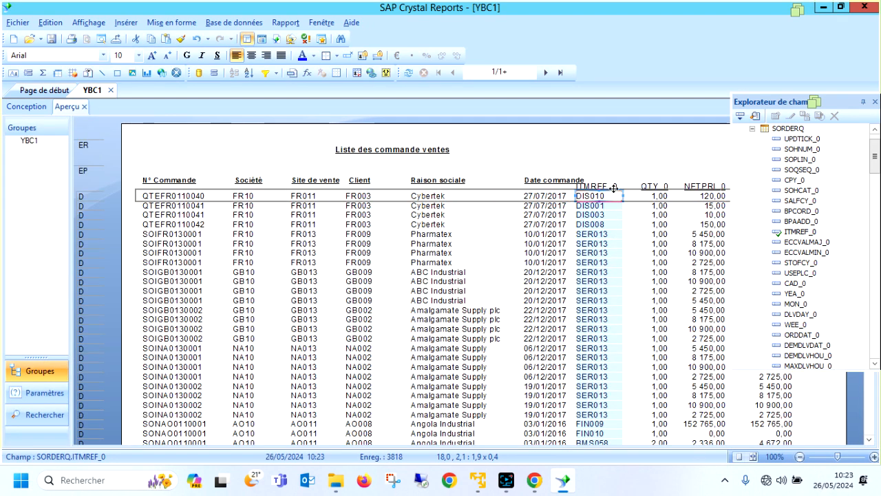
click(875, 102)
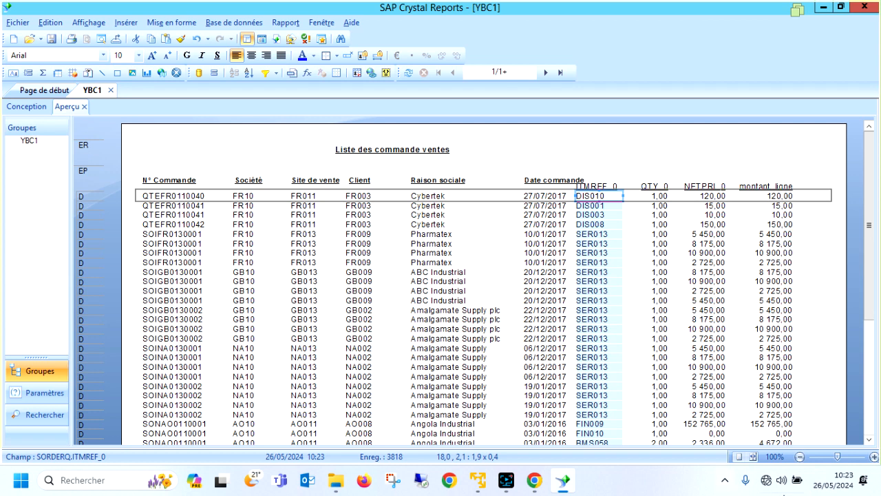
click(31, 141)
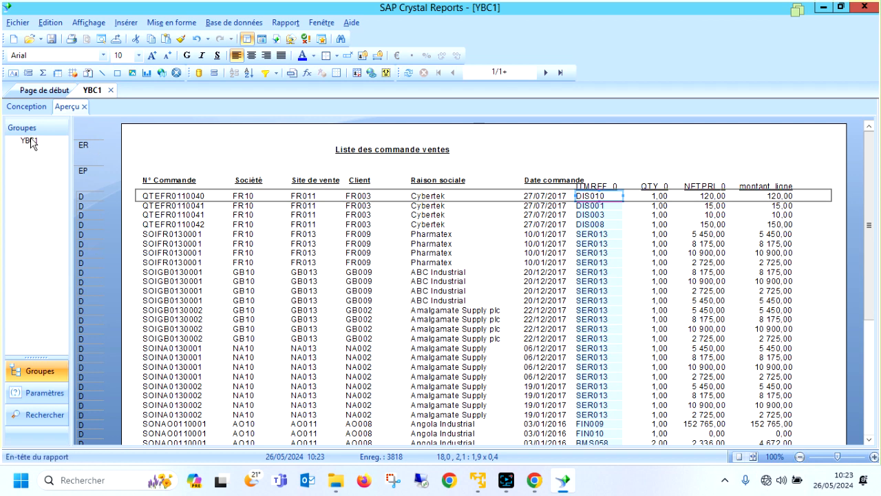
Insert a group in the report design on SORDER.SOHNUM_0 in ascending order.
click(24, 108)
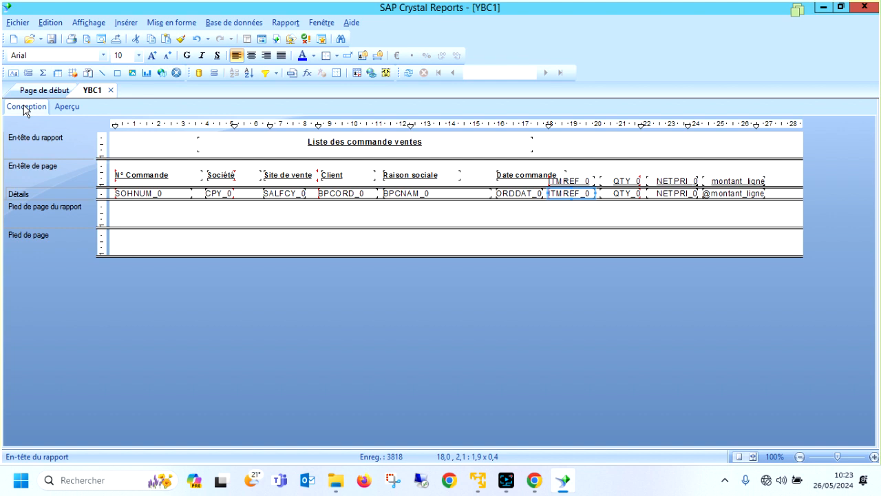
click(126, 23)
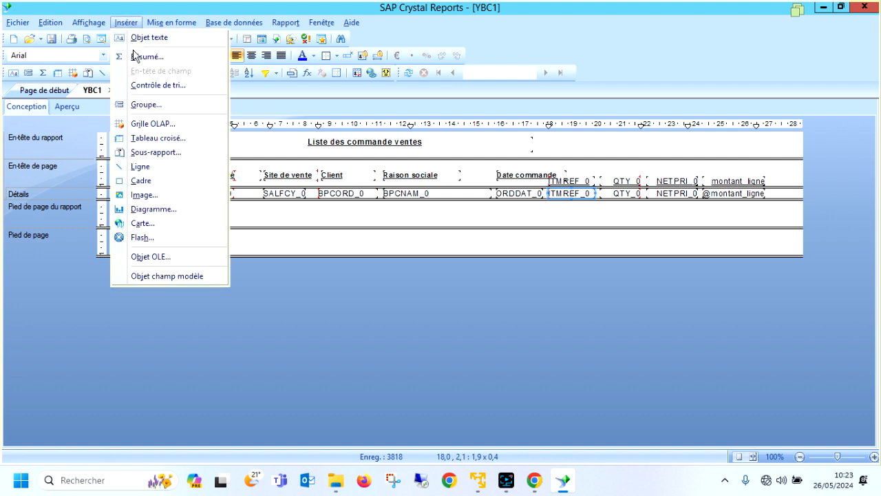
click(145, 105)
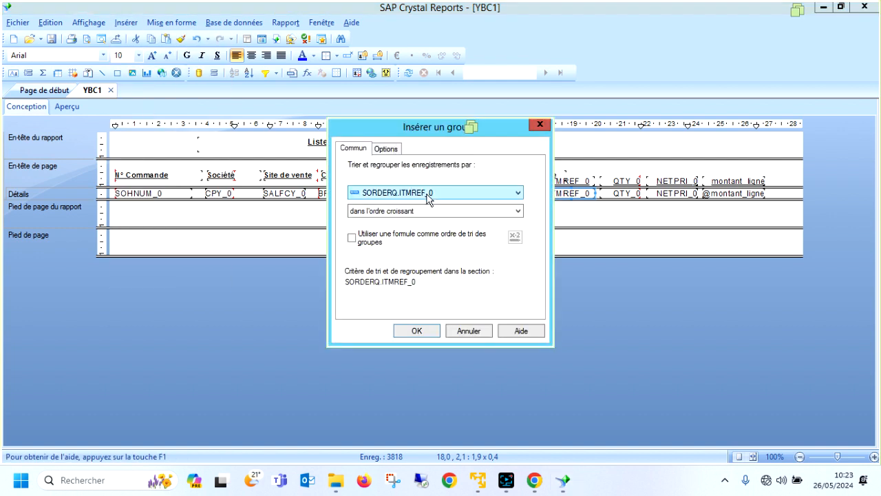
click(426, 196)
scroll(435, 219, up, 2)
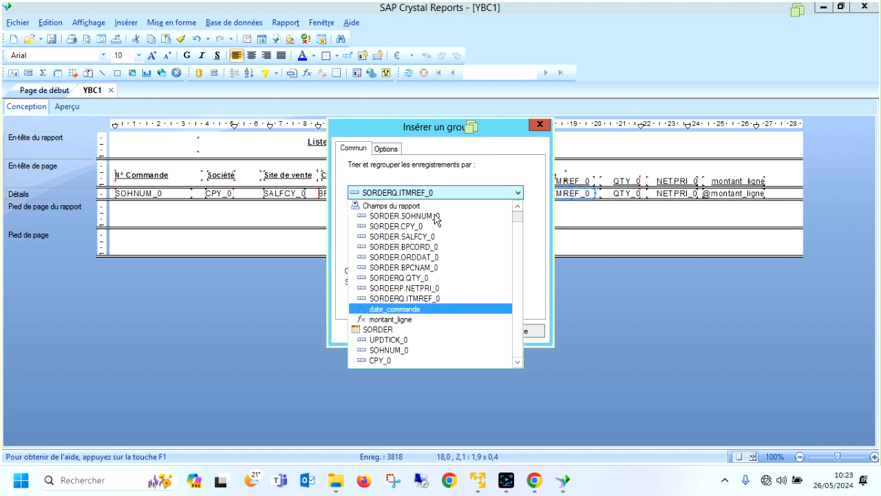
click(435, 217)
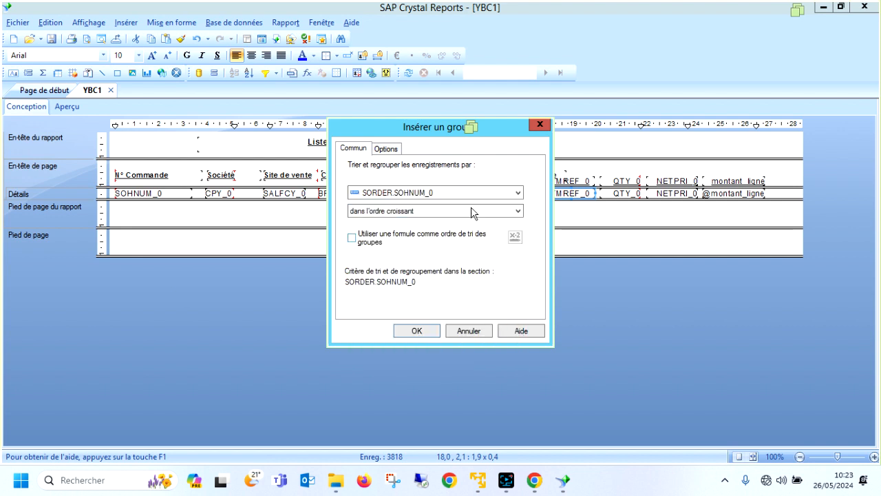
click(423, 330)
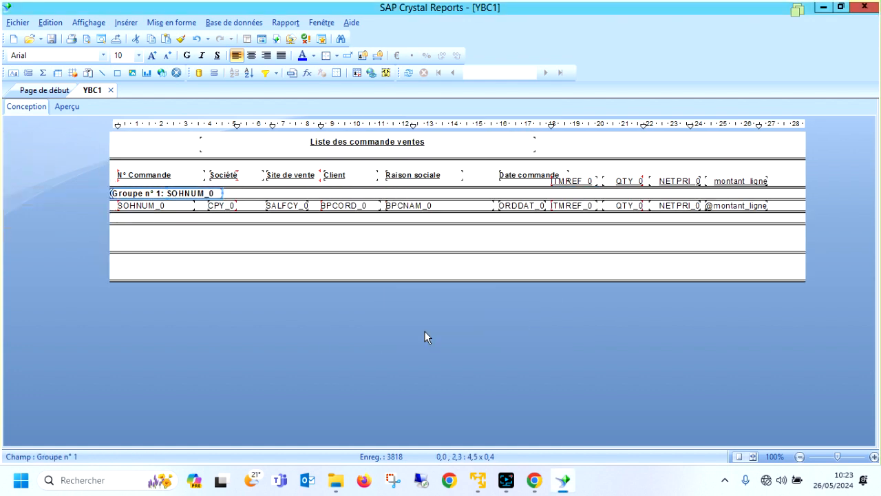
Preview the grouped report and narrow the group name field to about 2.7 cm.
click(67, 106)
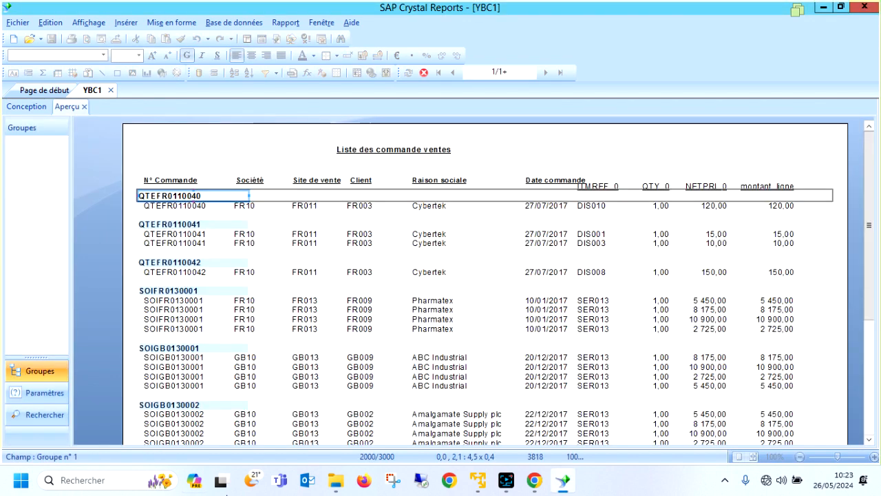
click(194, 291)
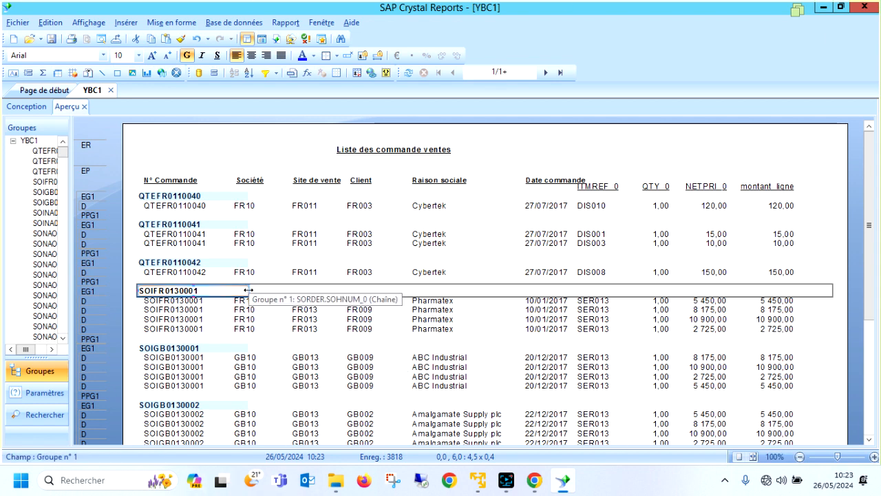
drag(247, 289, 204, 289)
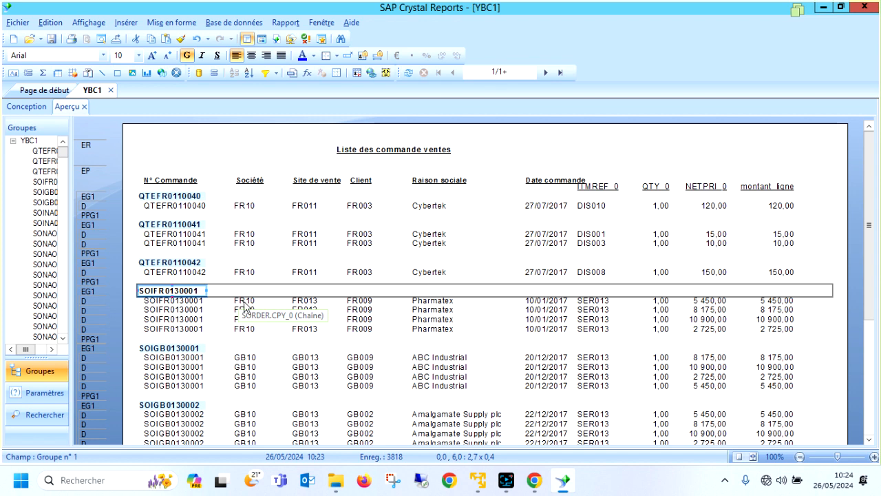
click(245, 303)
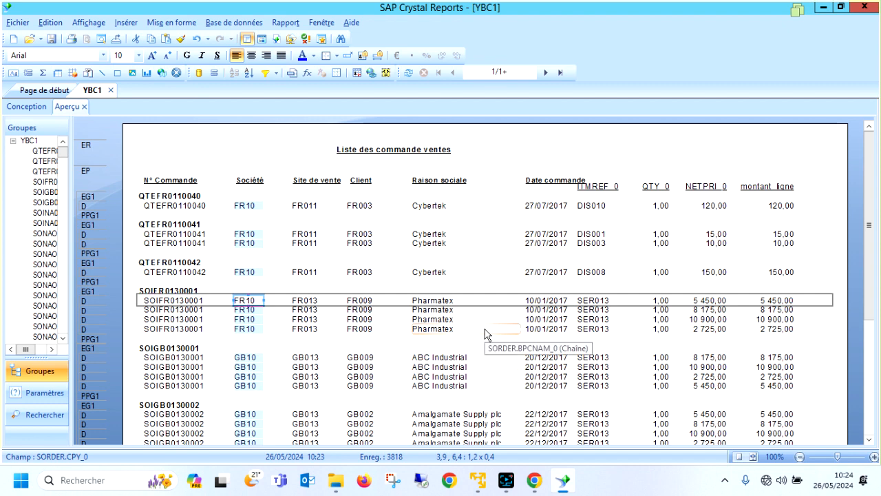
Return to the report design and delete the group name field from the group 1 header.
click(21, 108)
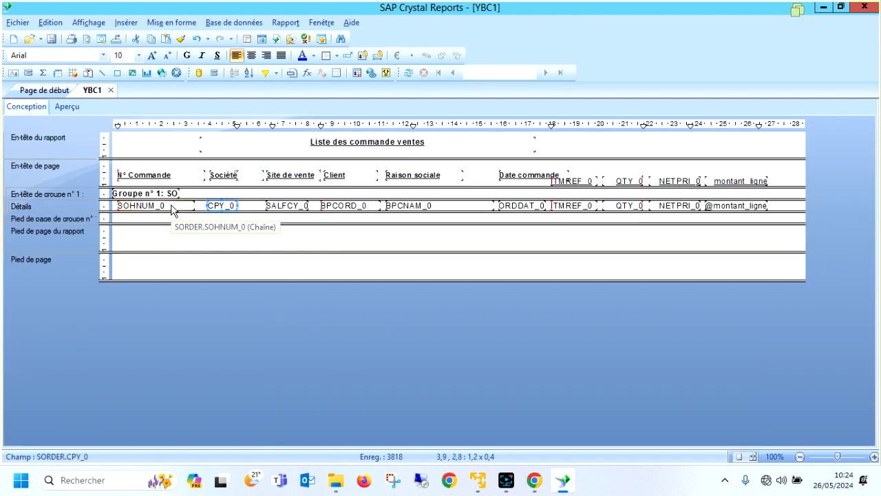
click(171, 207)
click(170, 193)
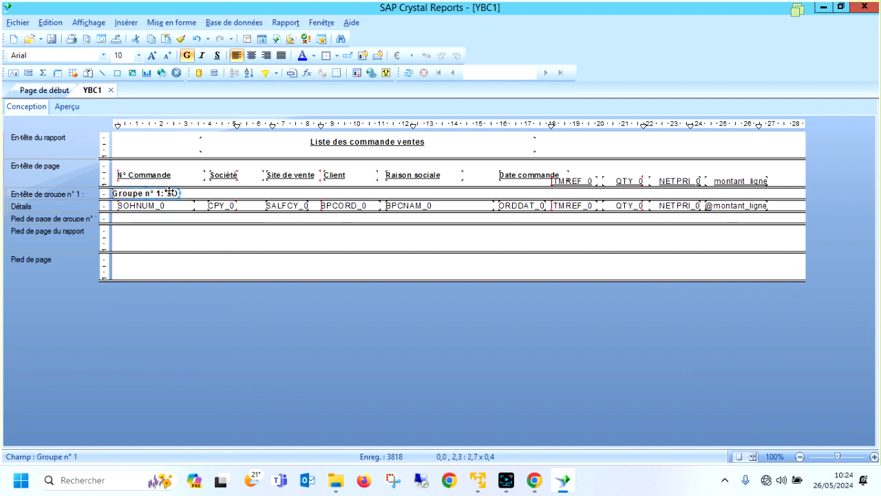
Move SOHNUM_0, CPY_0, SALFCY_0, BPCORD_0 and BPCNAM_0 from the details section into the group 1 header and preview the report.
drag(173, 205, 219, 196)
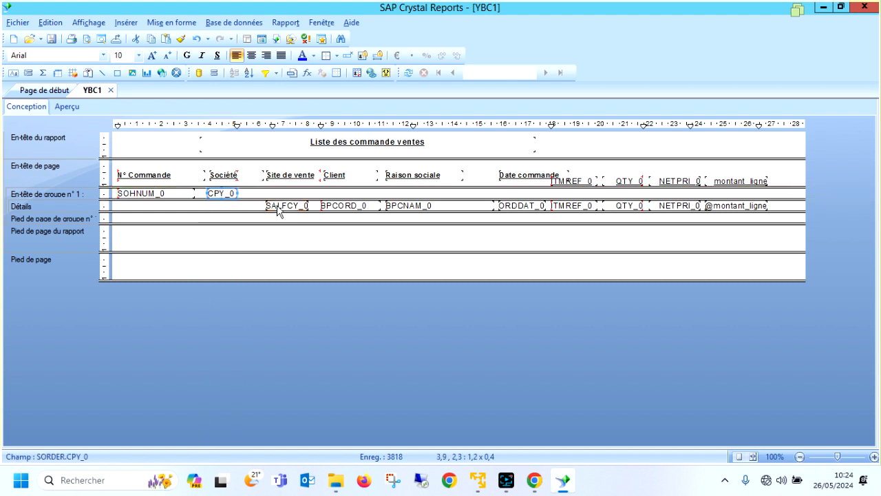
drag(278, 211, 279, 198)
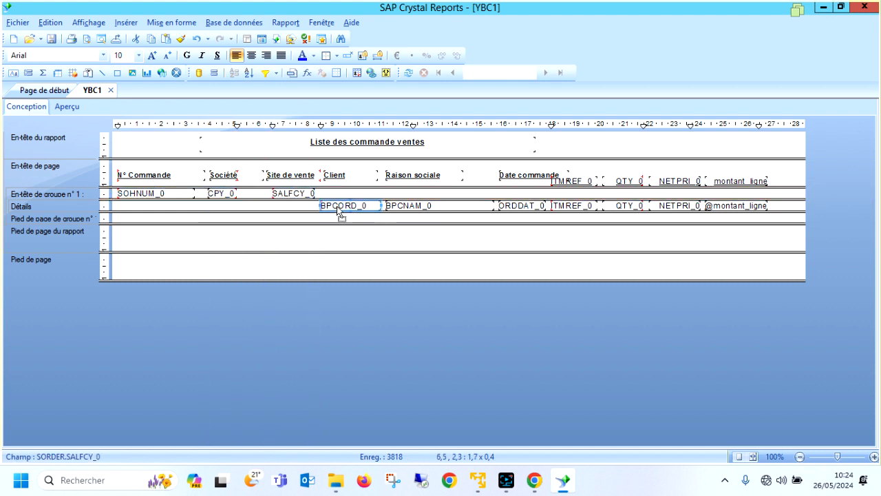
drag(338, 211, 372, 200)
drag(403, 209, 402, 194)
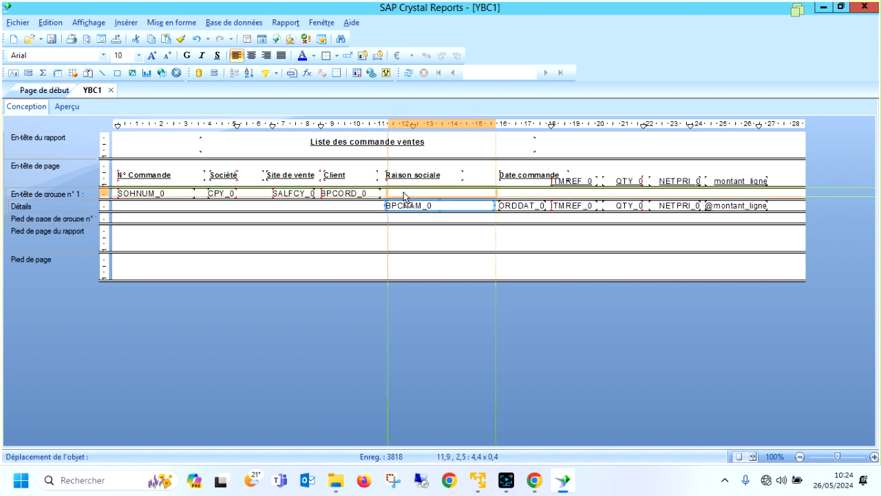
click(67, 107)
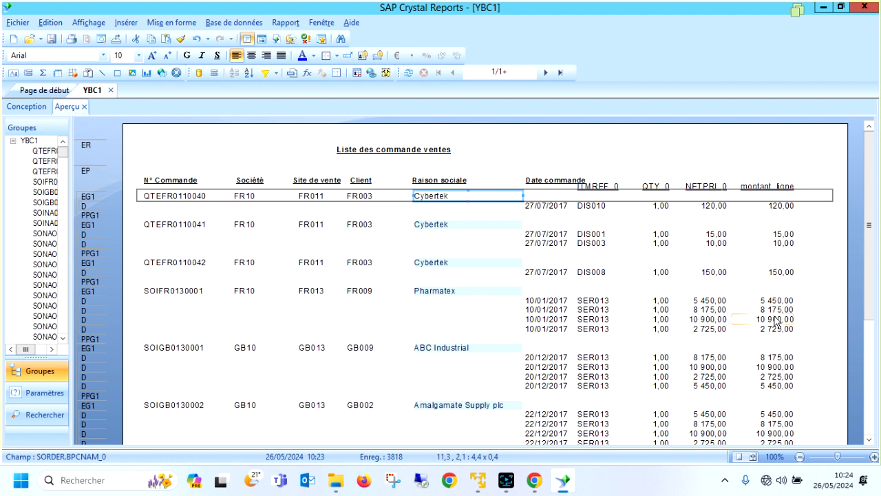
Return to the report design and insert a sum of montant_ligne at the level of the SORDER.SOHNUM_0 group.
click(26, 107)
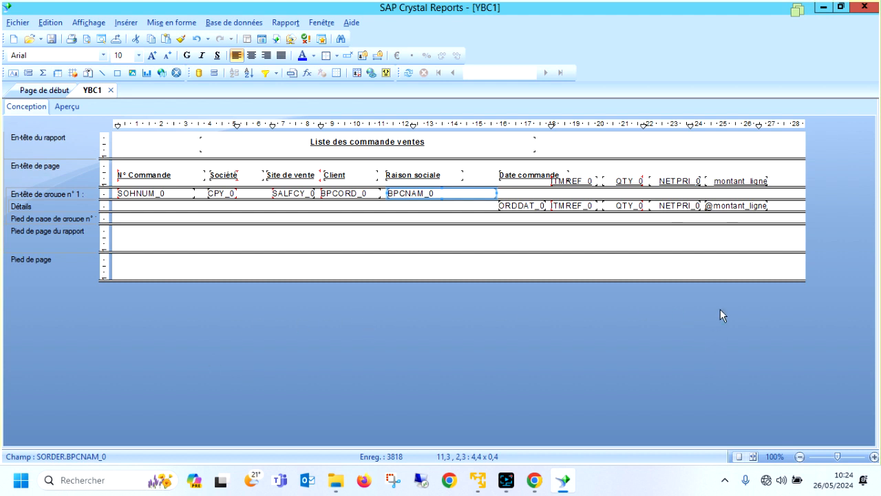
click(746, 206)
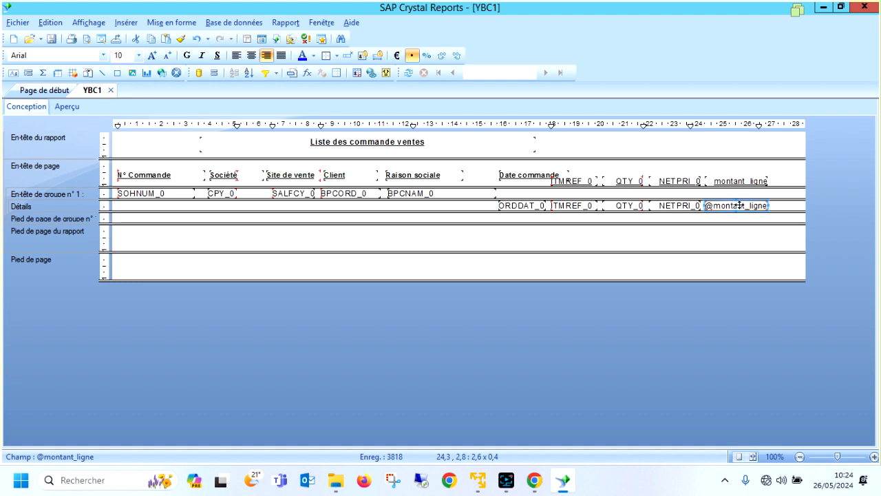
right_click(740, 205)
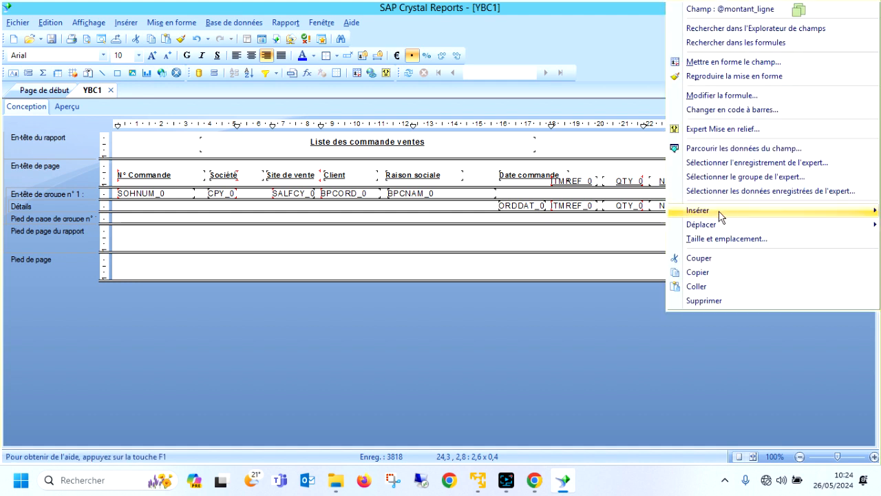
mouse_move(721, 216)
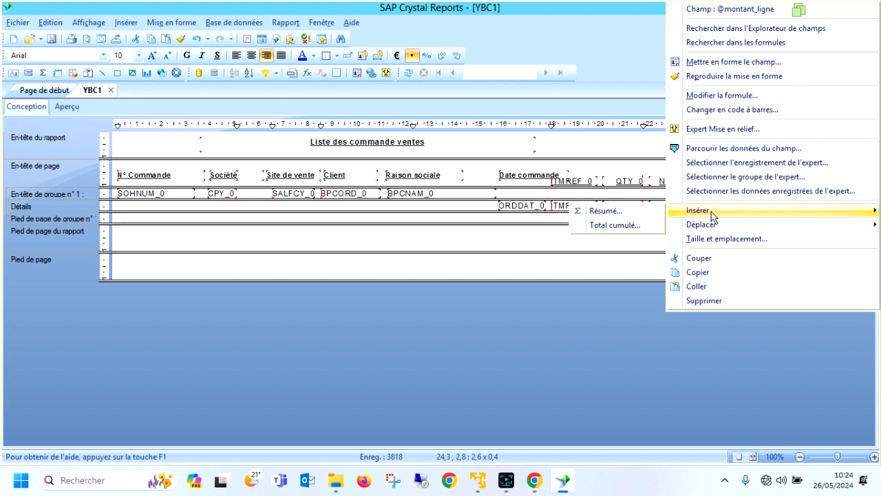
click(615, 209)
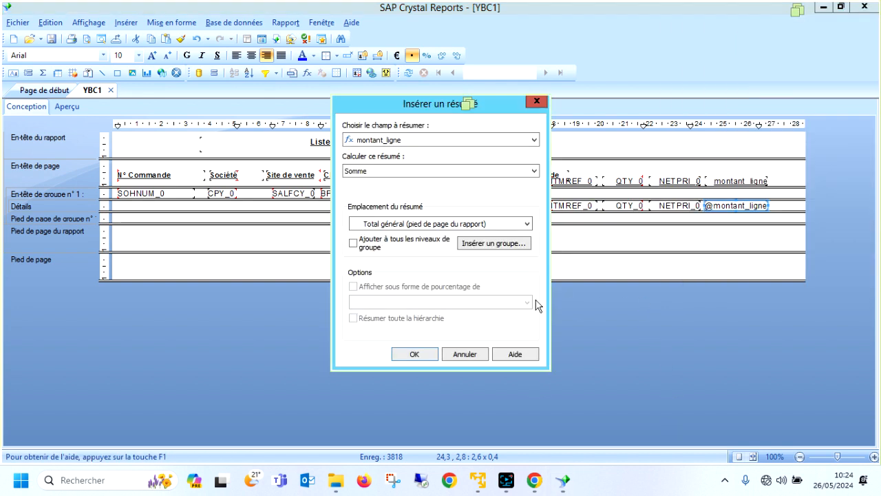
click(424, 224)
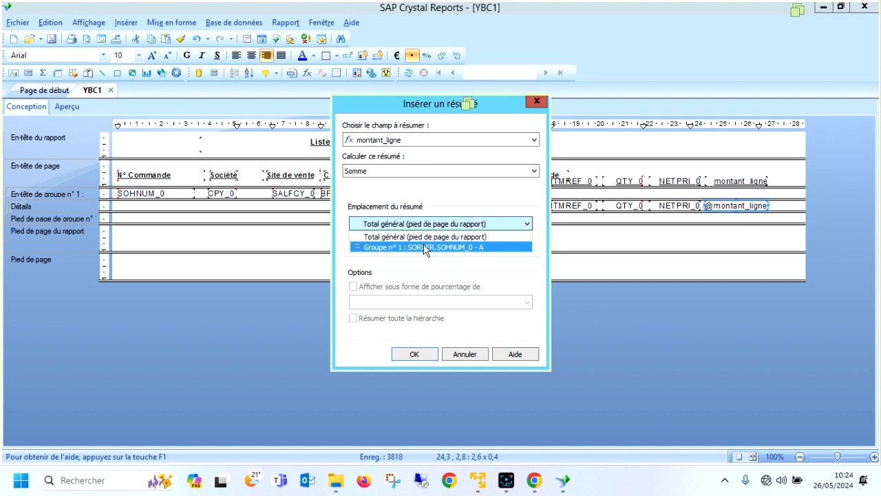
click(425, 247)
click(415, 354)
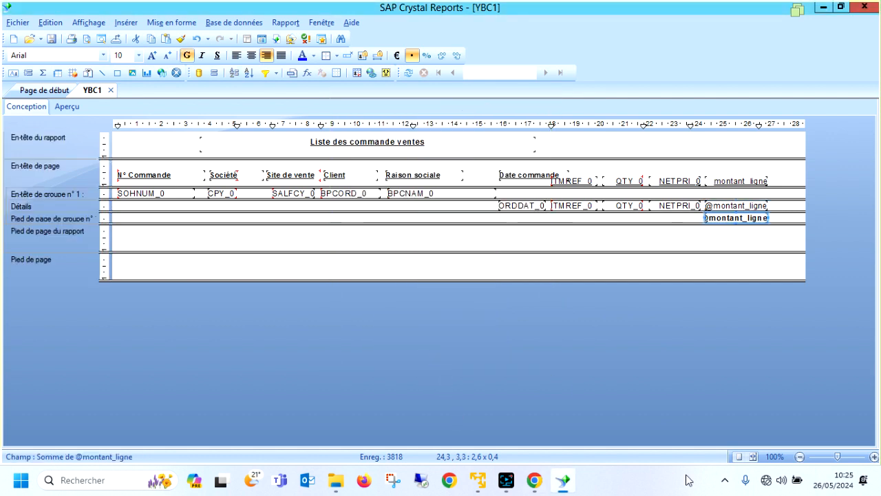
Preview the report and examine the line amount totals under each order.
click(66, 106)
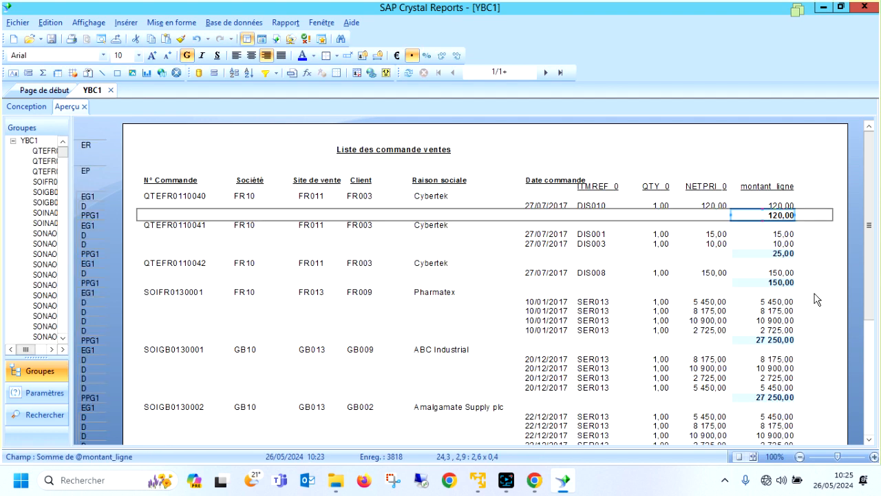
click(762, 340)
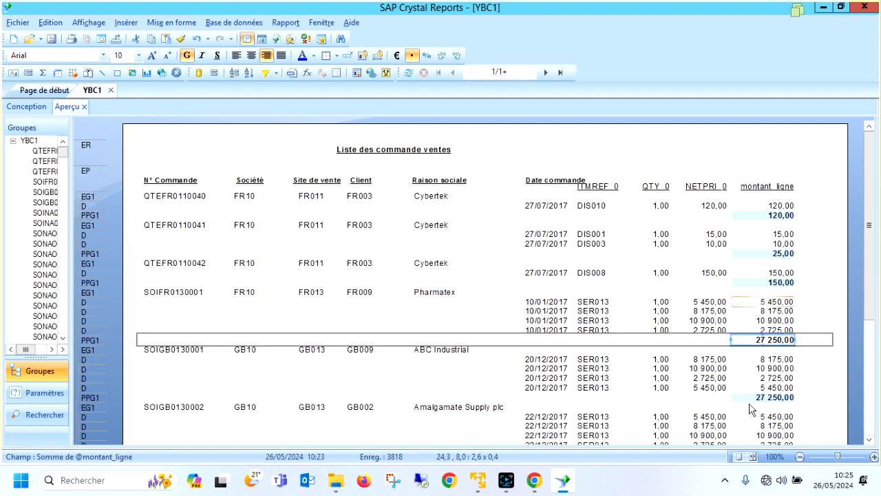
scroll(775, 357, down, 2)
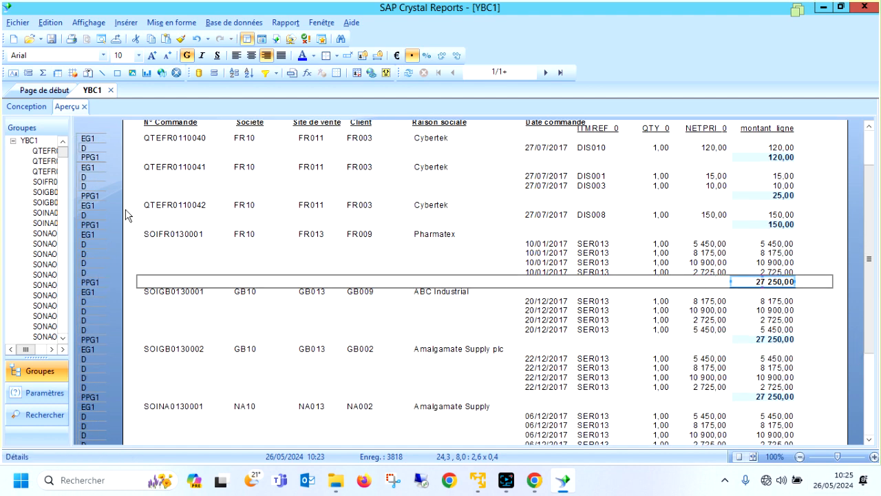
Add a group on SORDER.CPY_0 in the report design and place it above the SORDER.SOHNUM_0 group.
click(27, 106)
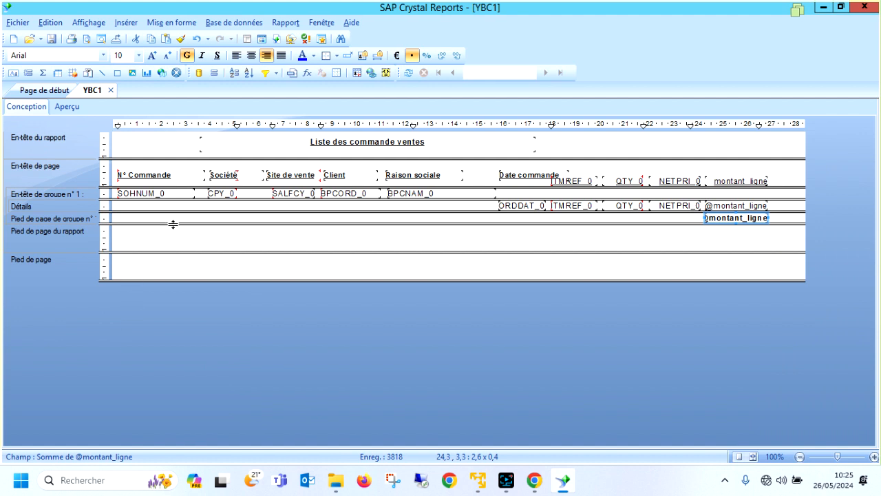
click(288, 194)
click(325, 193)
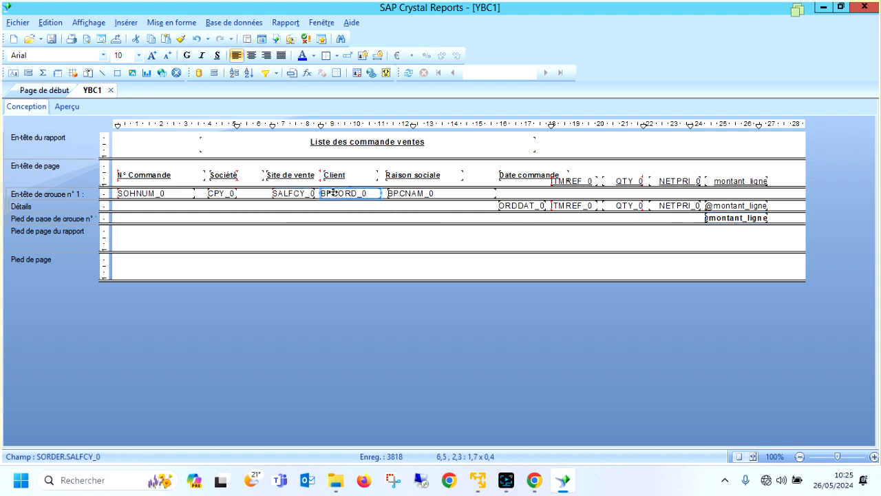
click(219, 194)
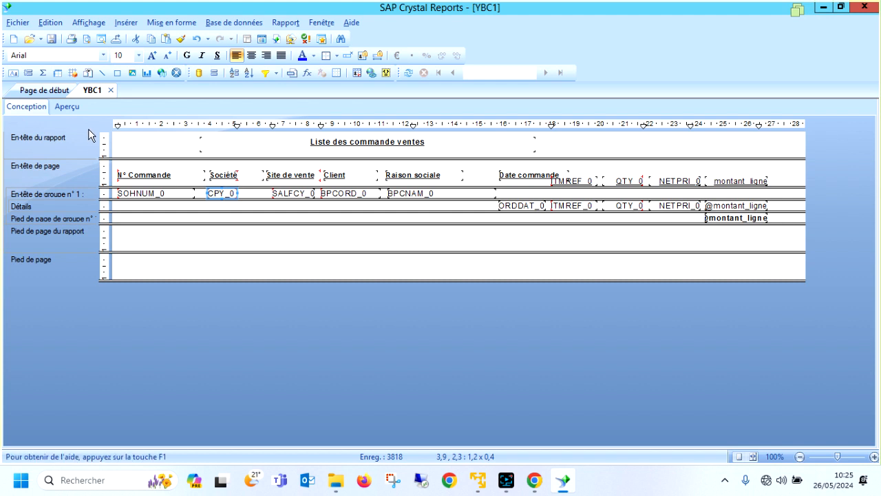
click(214, 72)
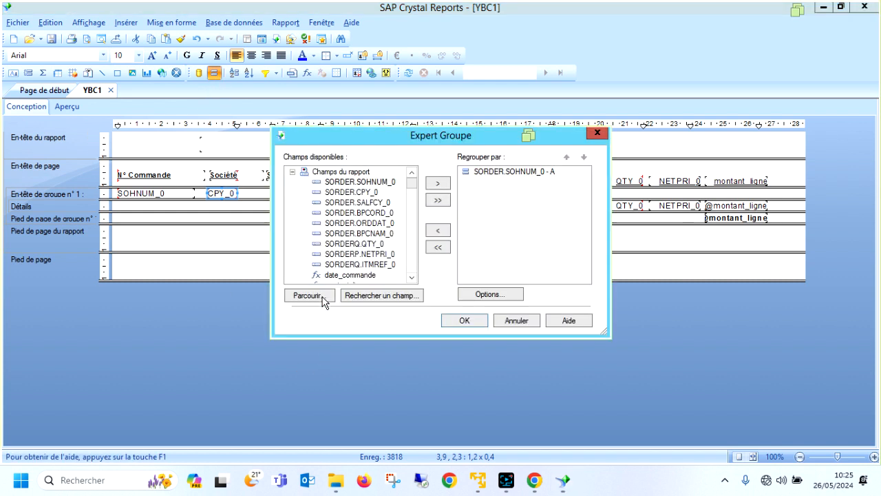
click(370, 194)
click(438, 183)
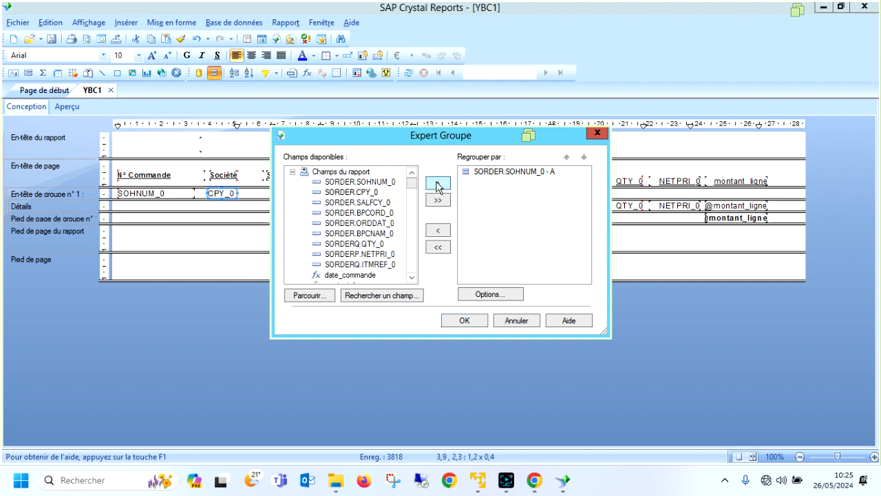
click(541, 184)
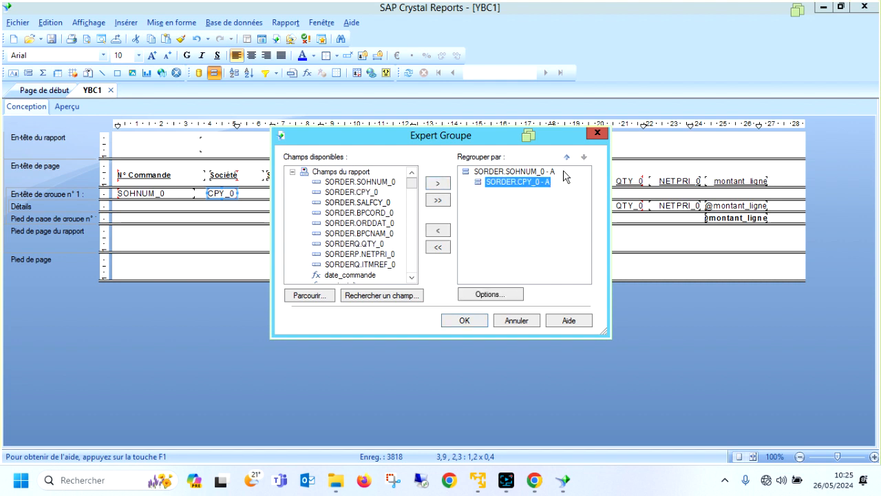
click(566, 157)
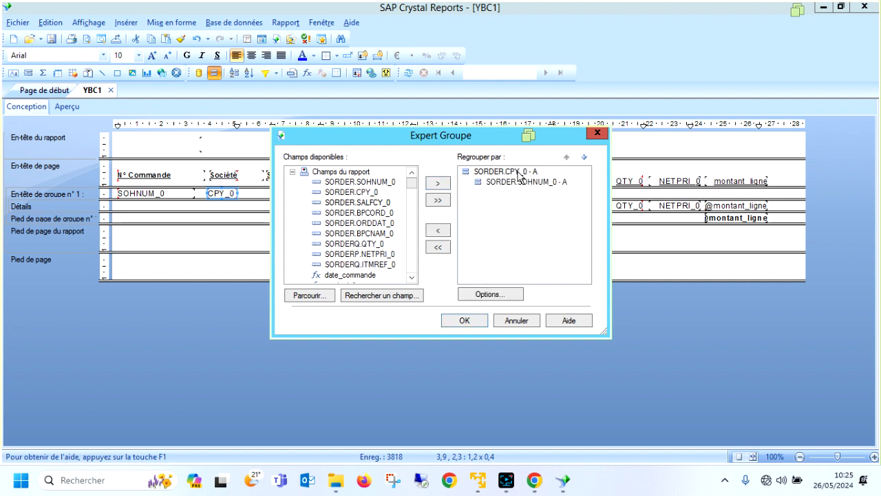
click(463, 321)
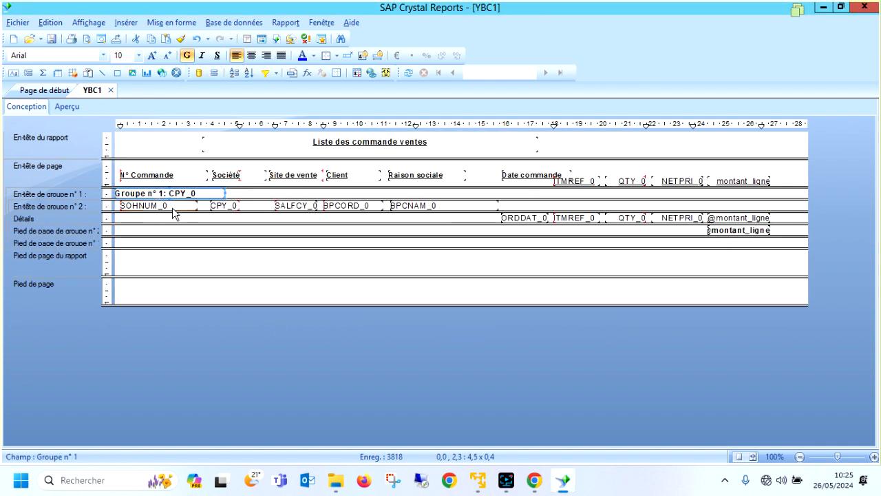
Insert a sum of montant_ligne at the level of the SORDER.CPY_0 group.
click(737, 217)
right_click(738, 218)
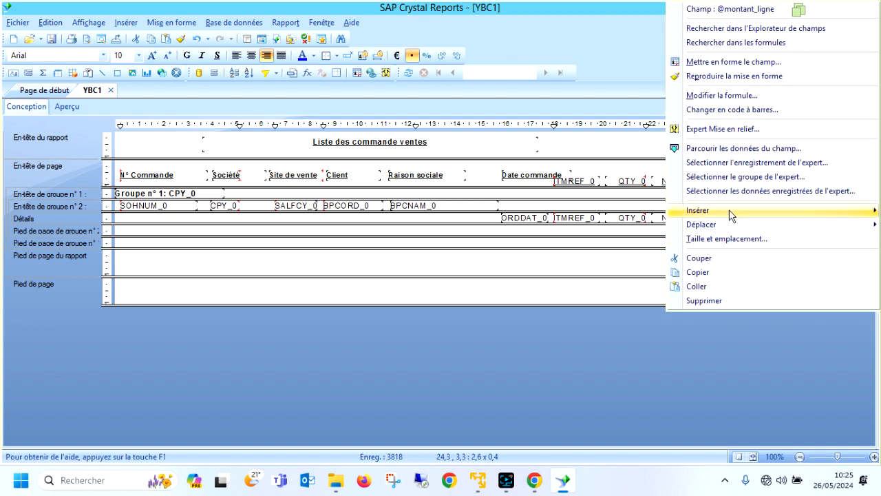
mouse_move(731, 216)
click(606, 212)
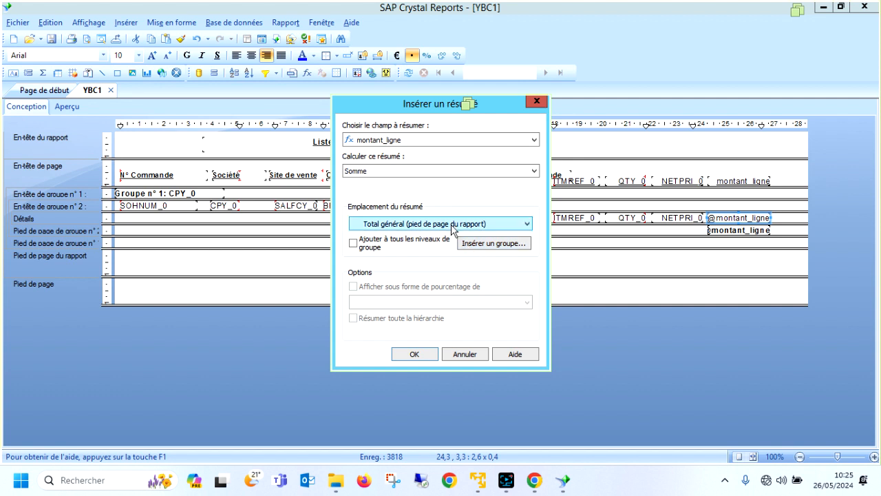
click(453, 224)
click(449, 247)
click(426, 352)
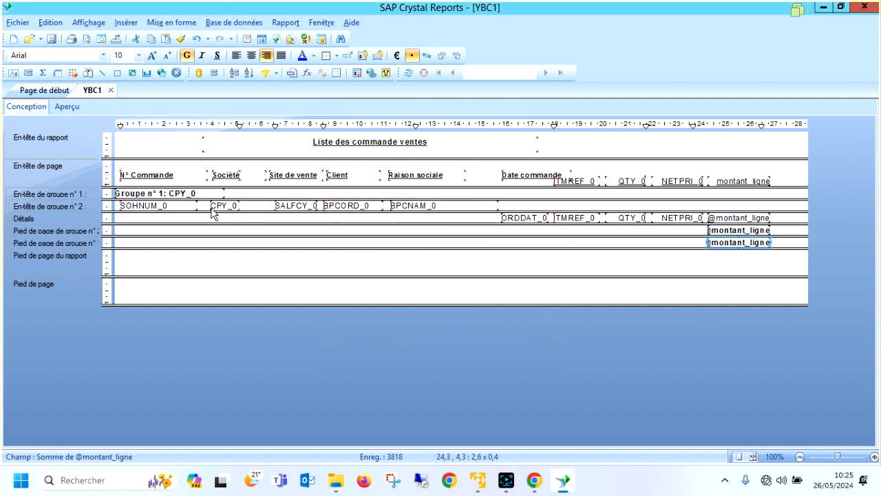
Preview the report, go to company AO20 and examine the line amount totals per company.
click(68, 107)
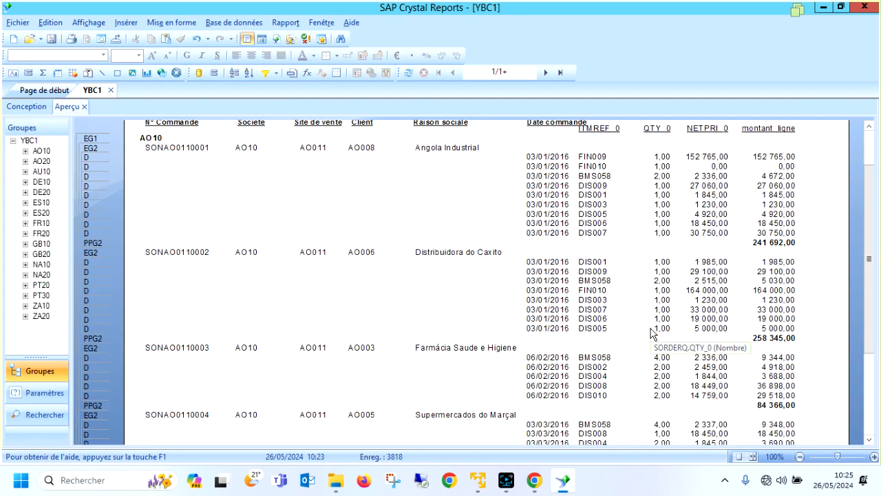
click(41, 161)
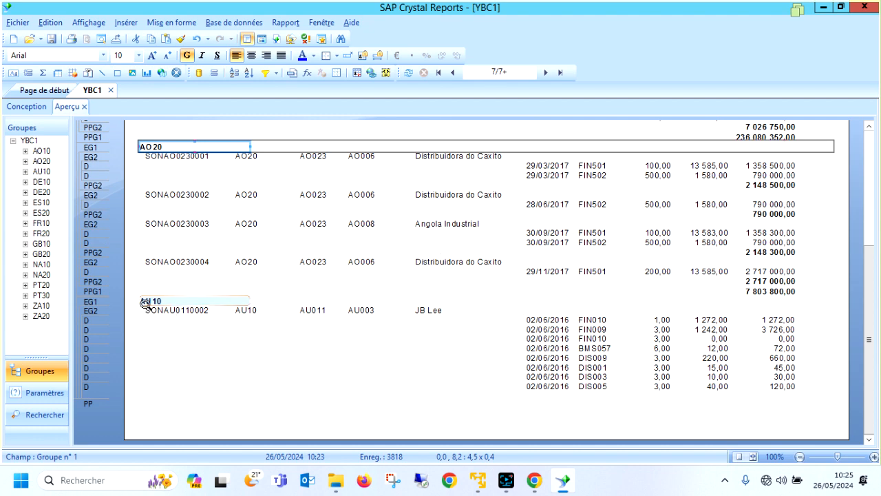
scroll(358, 222, up, 3)
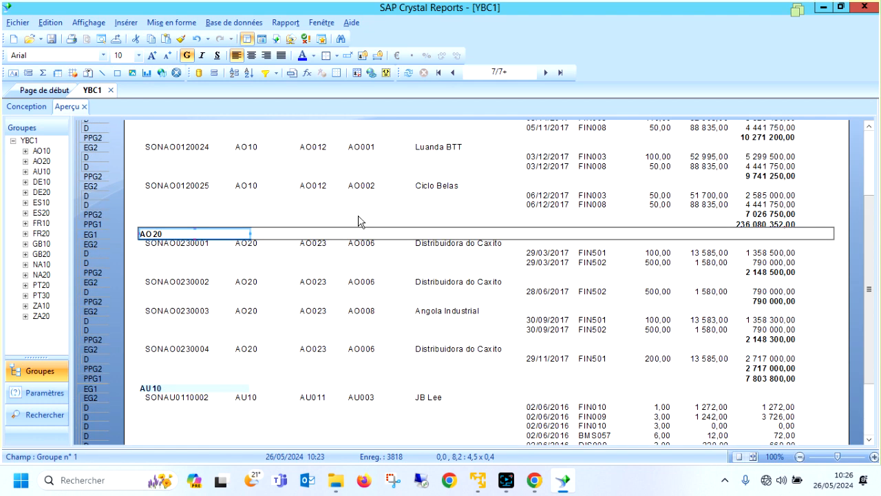
click(755, 225)
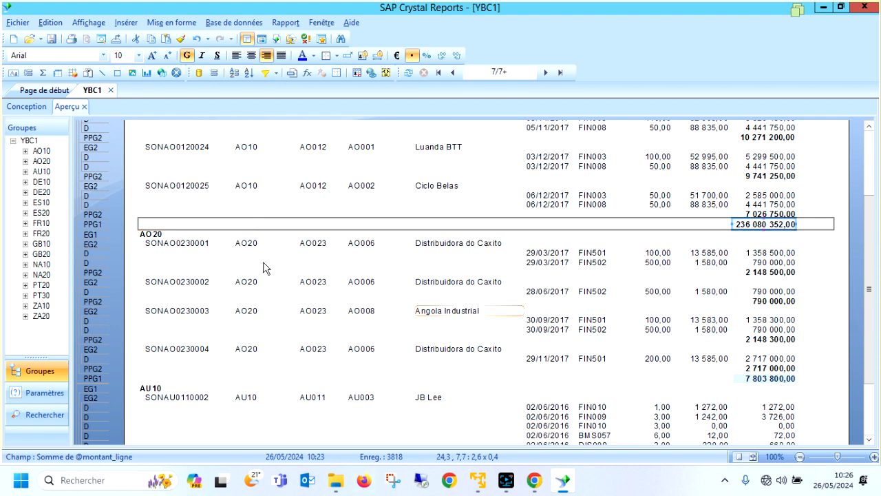
Return to the report design and insert a group on SORDER.SALFCY_0 in ascending order.
click(29, 107)
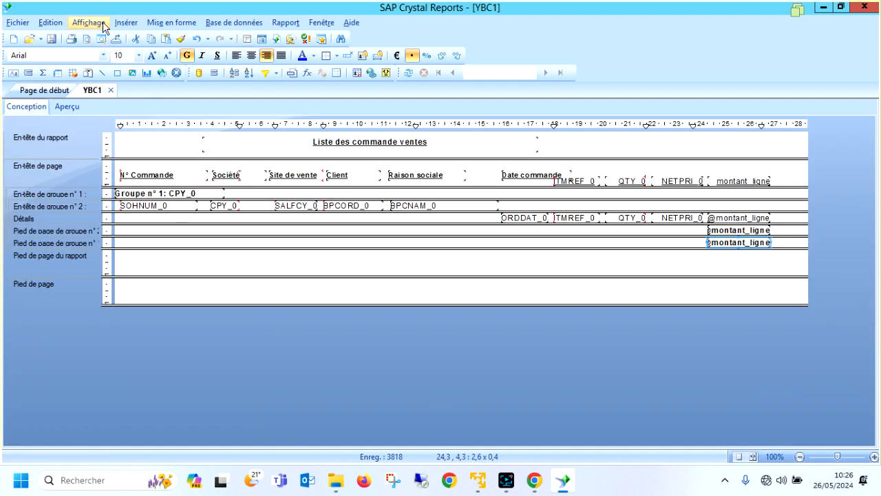
click(125, 23)
click(157, 104)
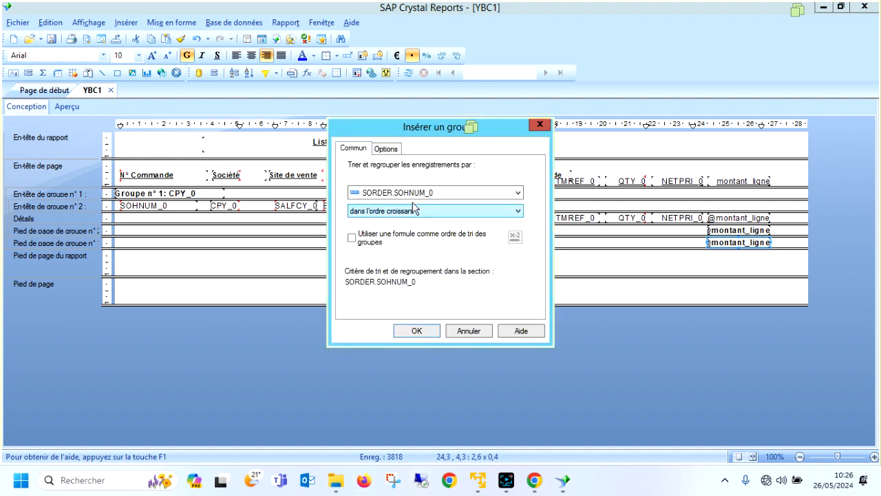
click(417, 193)
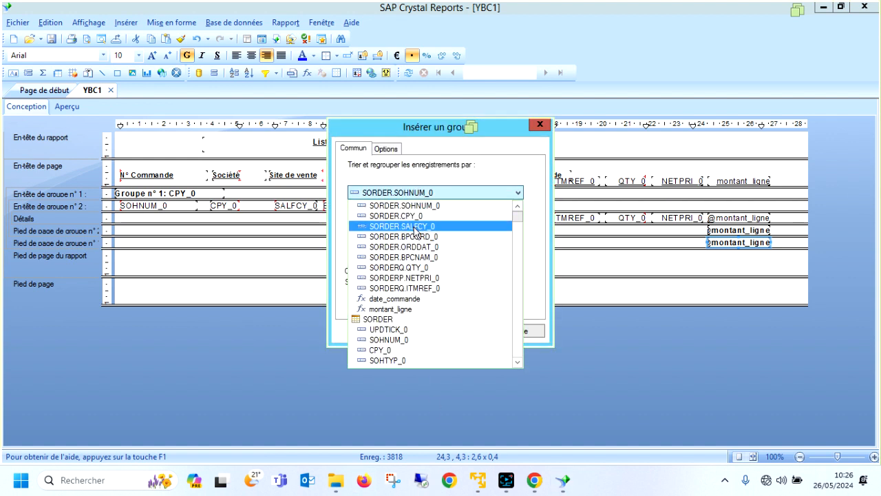
click(414, 226)
click(417, 332)
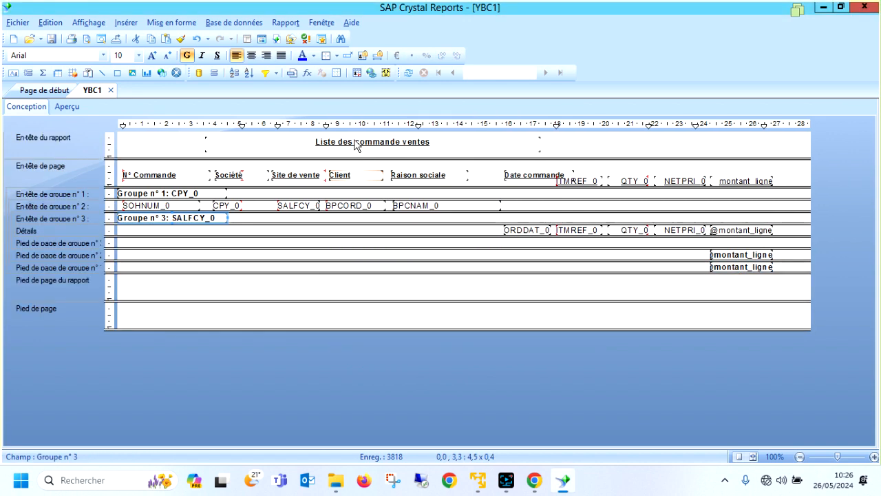
Add a group on SORDER.BPCORD_0 and reorder the groups as CPY_0, SALFCY_0, BPCORD_0, SOHNUM_0.
click(214, 73)
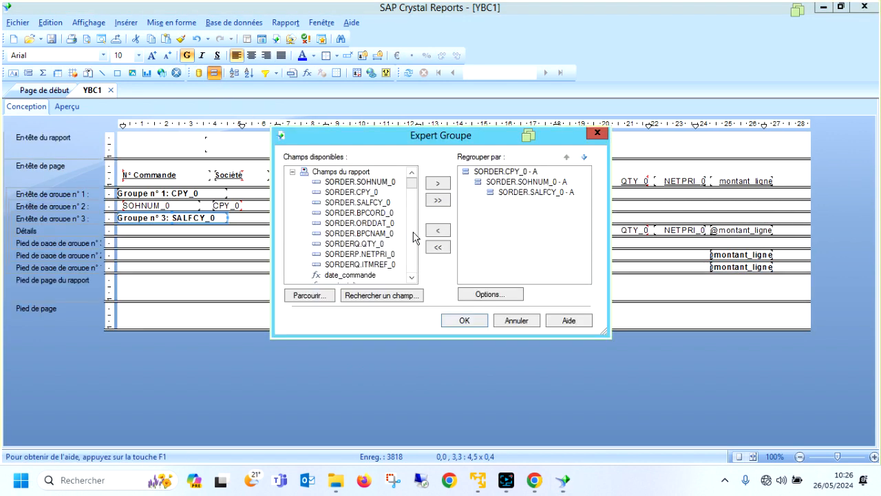
click(359, 213)
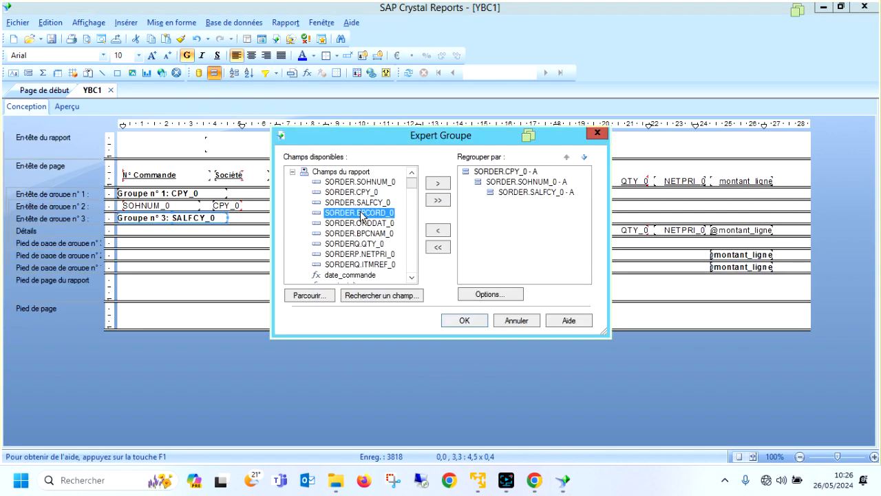
click(444, 183)
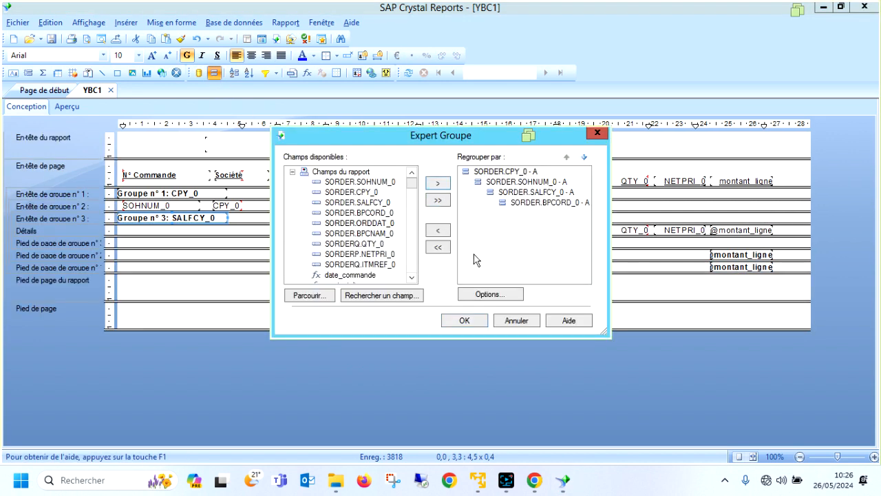
click(457, 320)
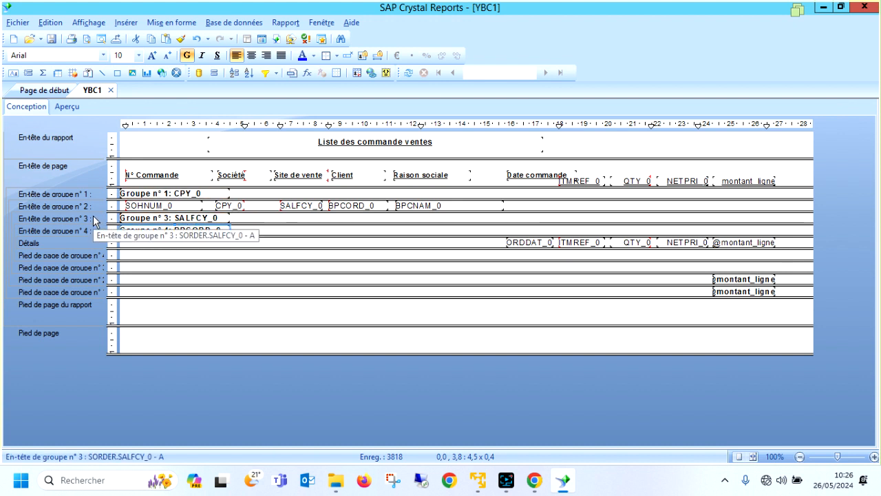
drag(90, 218, 90, 206)
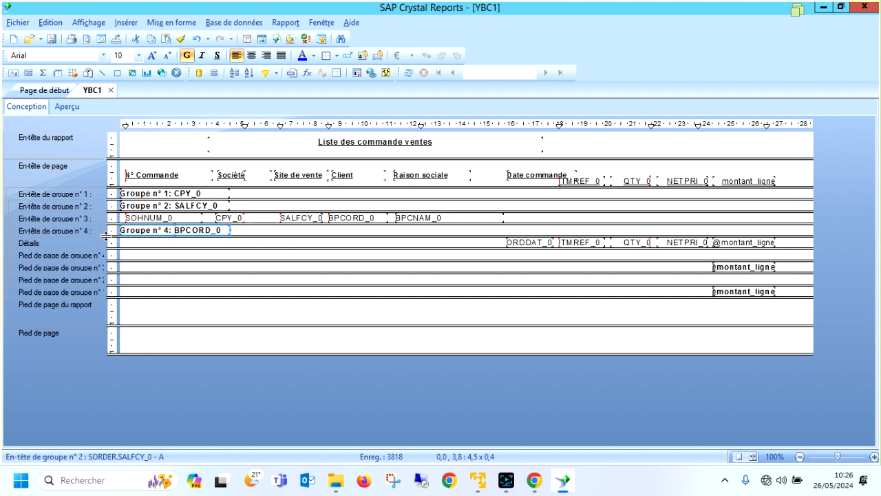
drag(100, 230, 97, 218)
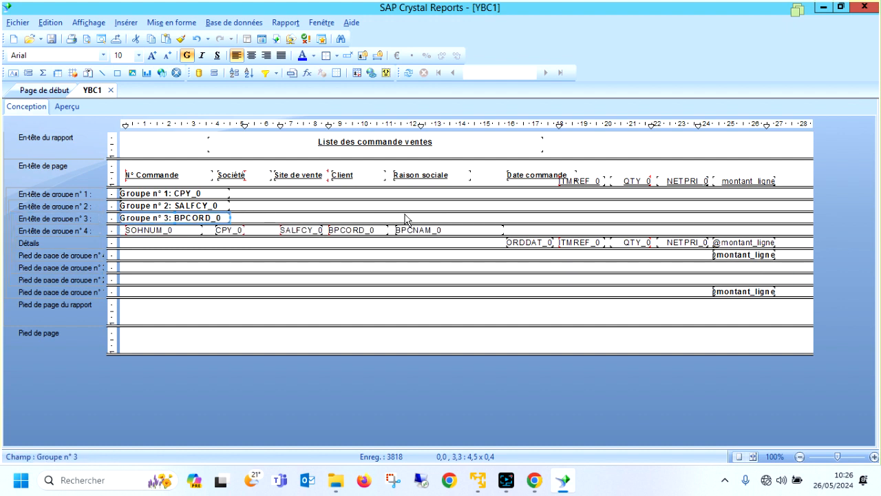
Insert a sum of the montant_ligne field at the level of the SORDER.SALFCY_0 group.
click(743, 242)
right_click(743, 242)
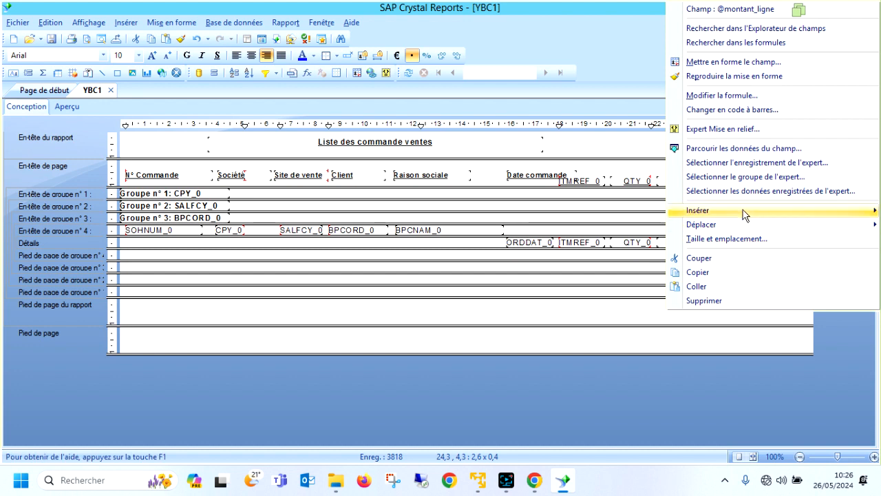
mouse_move(707, 210)
click(580, 209)
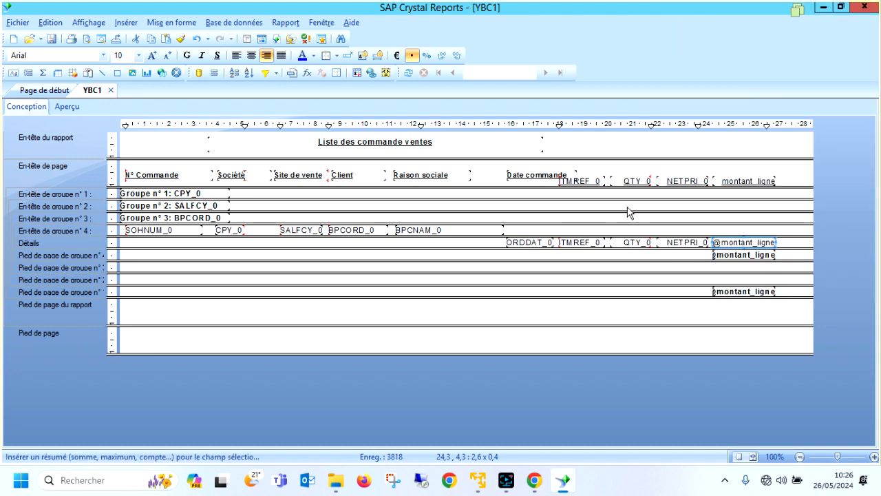
click(451, 224)
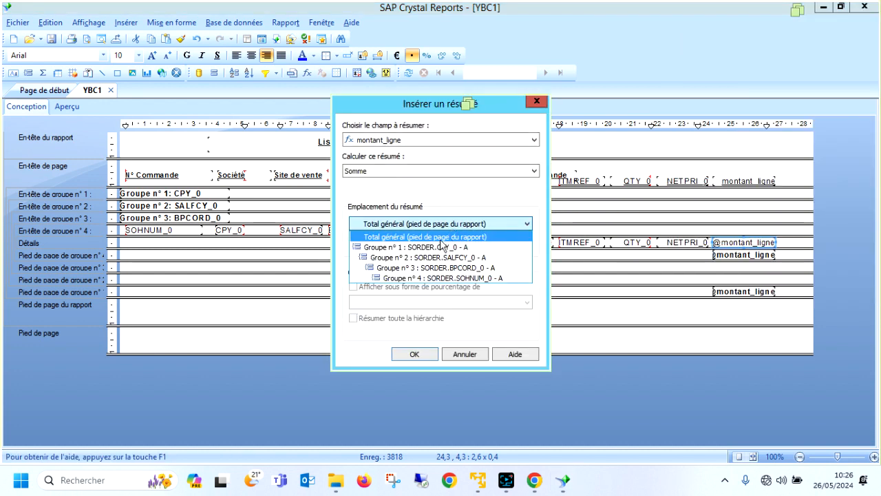
click(439, 257)
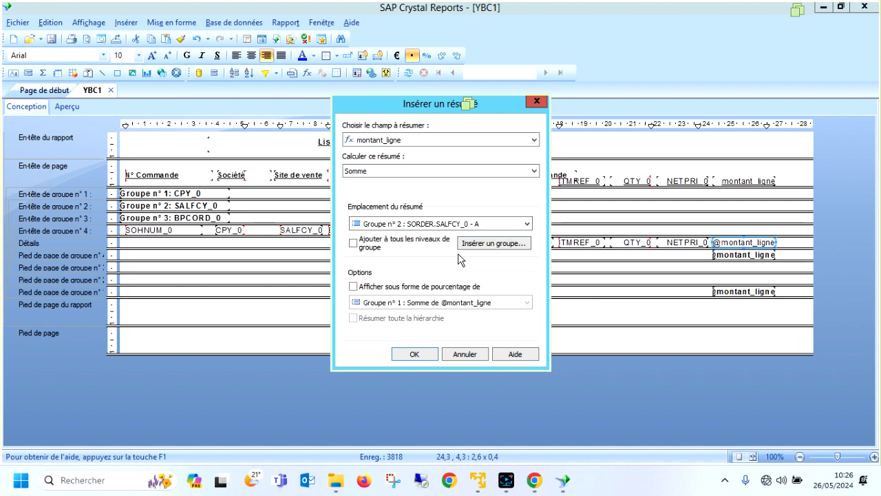
click(414, 354)
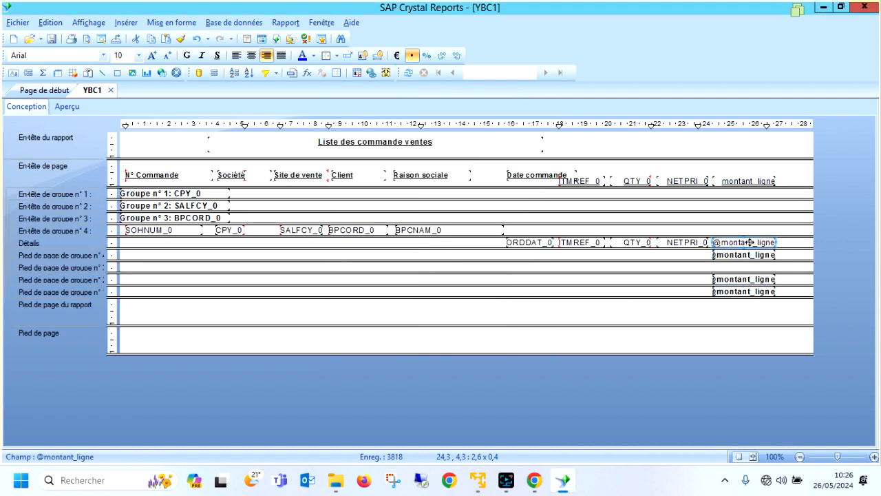
Insert a sum of the montant_ligne field at the level of the SORDER.BPCORD_0 group.
right_click(749, 242)
mouse_move(706, 211)
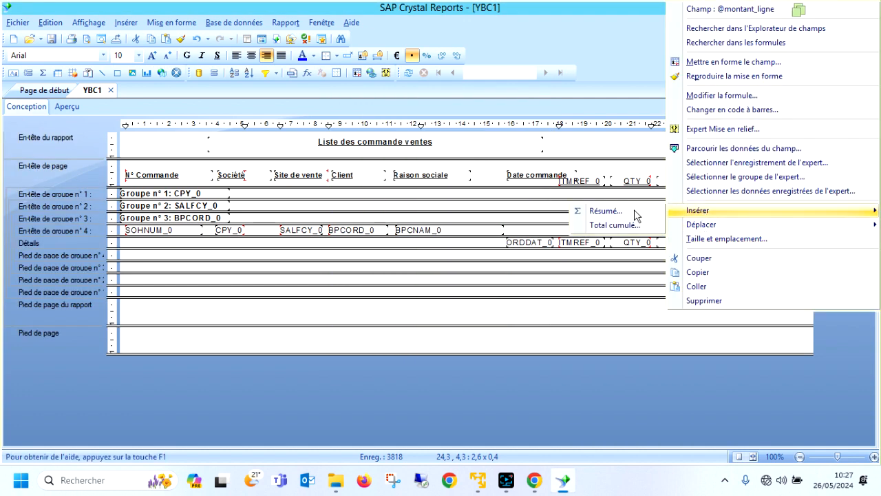
click(616, 210)
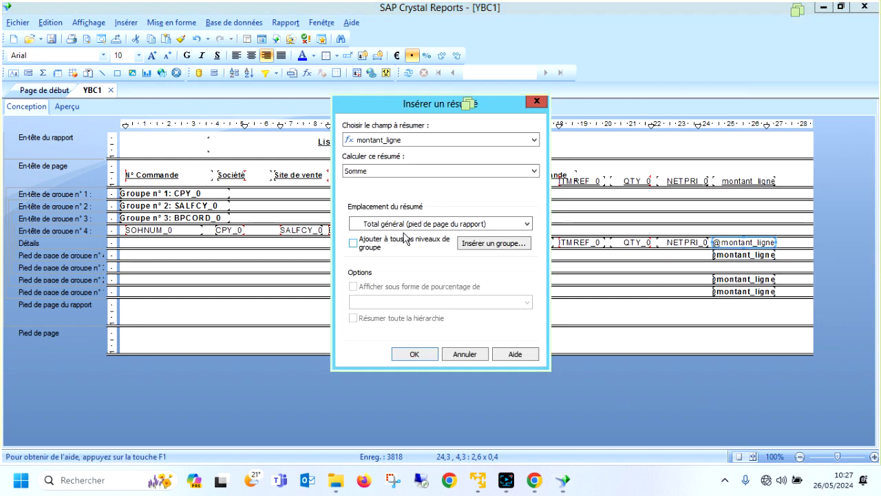
click(407, 224)
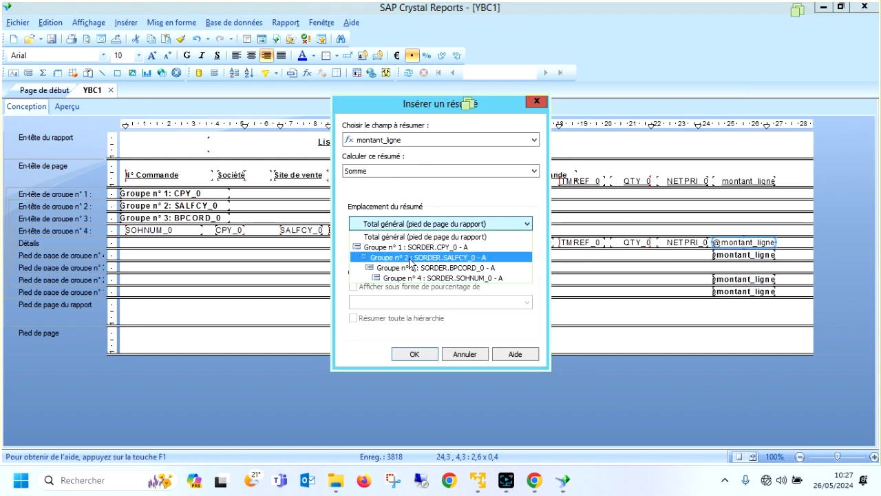
click(413, 268)
click(414, 353)
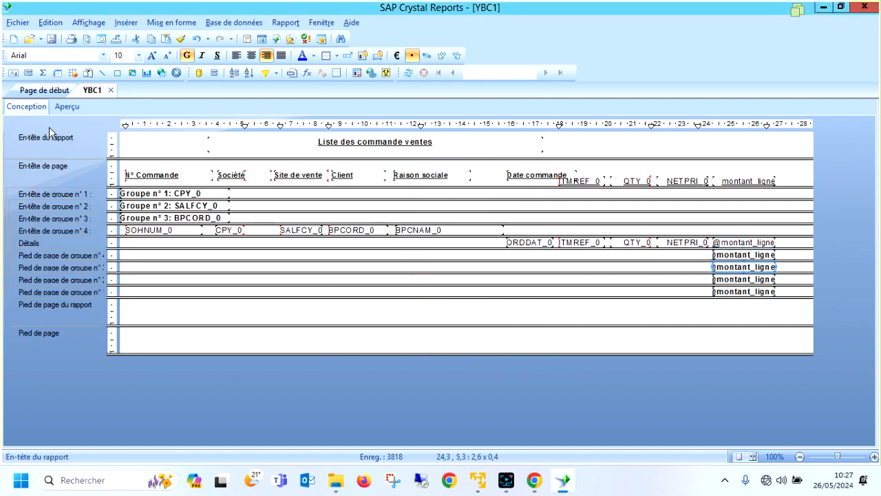
Preview the report to examine the customer, site and company totals, and return to the design.
click(67, 106)
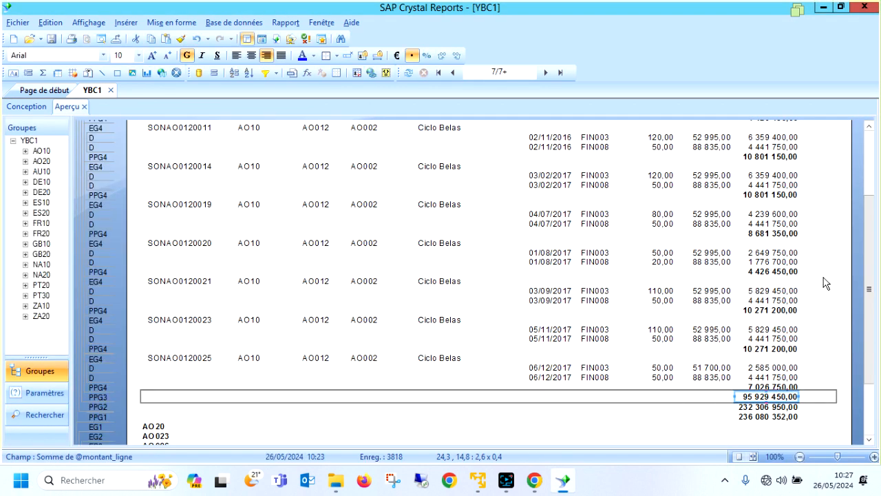
scroll(823, 286, down, 3)
click(26, 107)
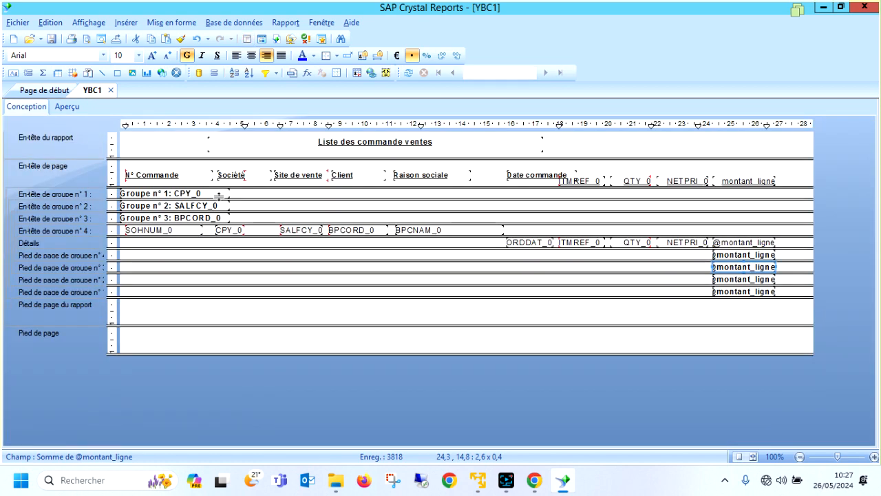
Copy the CPY_0 field into the group 1 footer and the SALFCY_0 field into the group 2 footer, beside their totals.
click(237, 231)
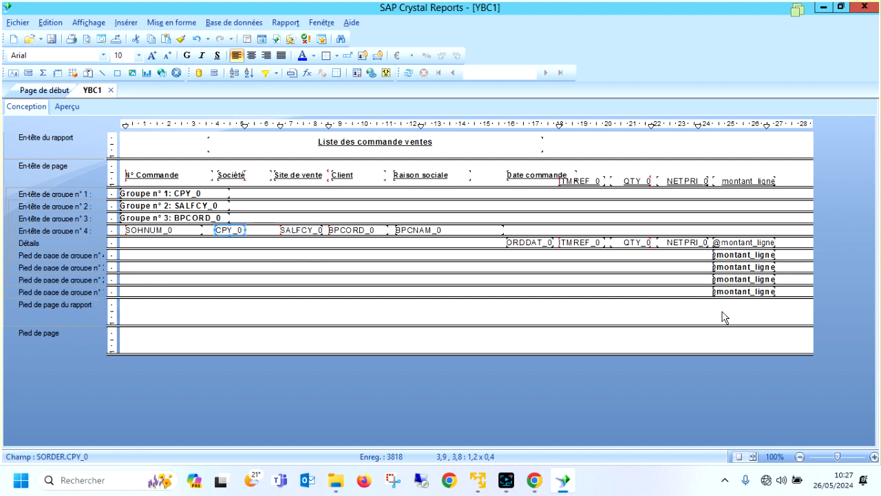
key(ctrl+v)
click(650, 291)
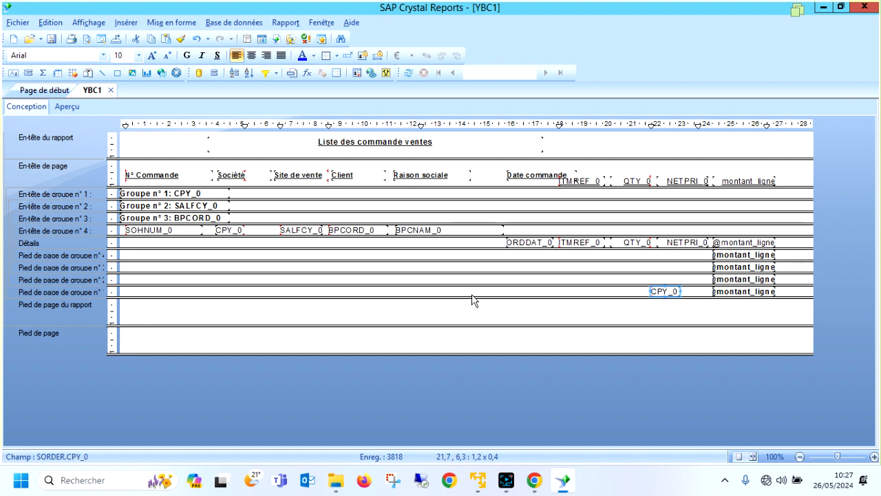
click(291, 231)
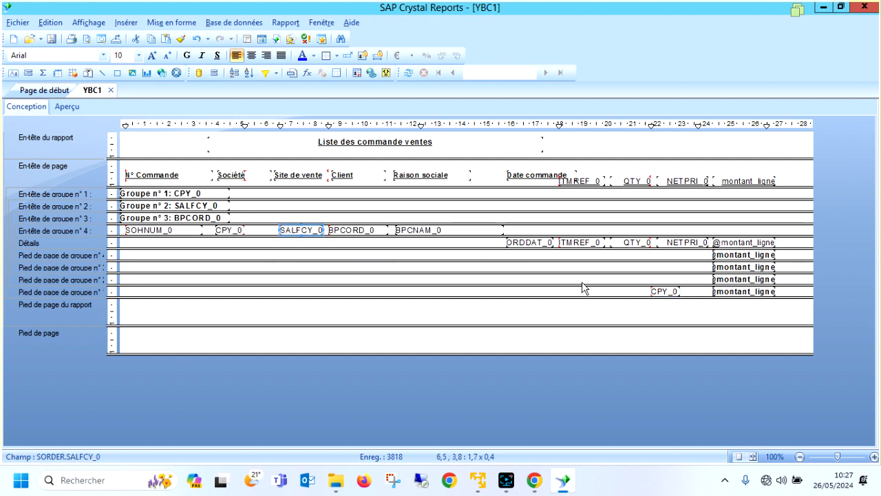
click(648, 282)
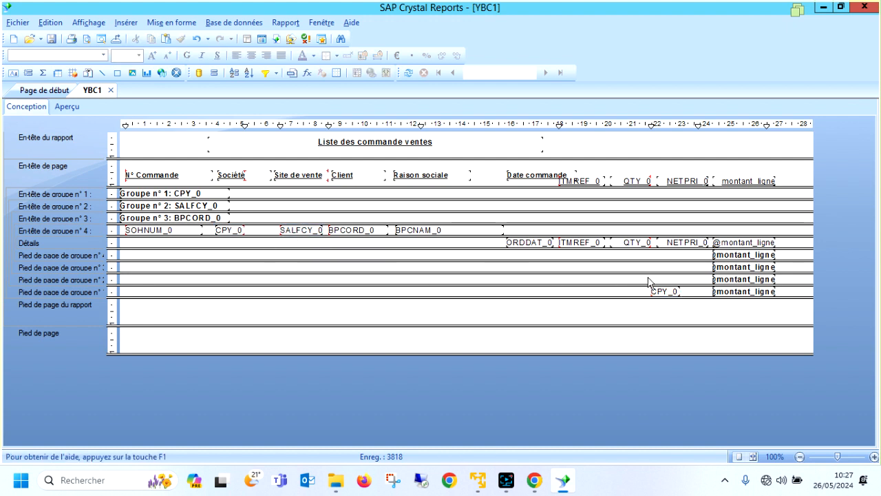
key(ctrl+v)
click(645, 280)
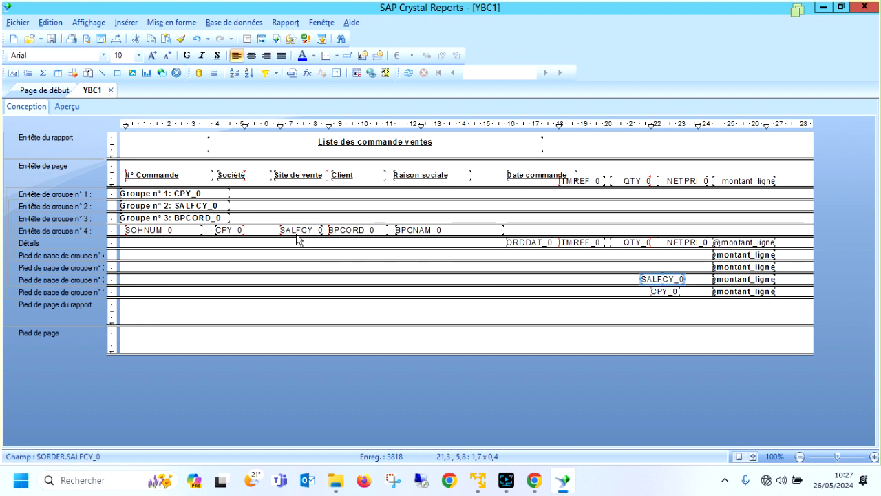
Copy the BPCORD_0 field into the group 3 footer beside its total and preview the report.
click(341, 232)
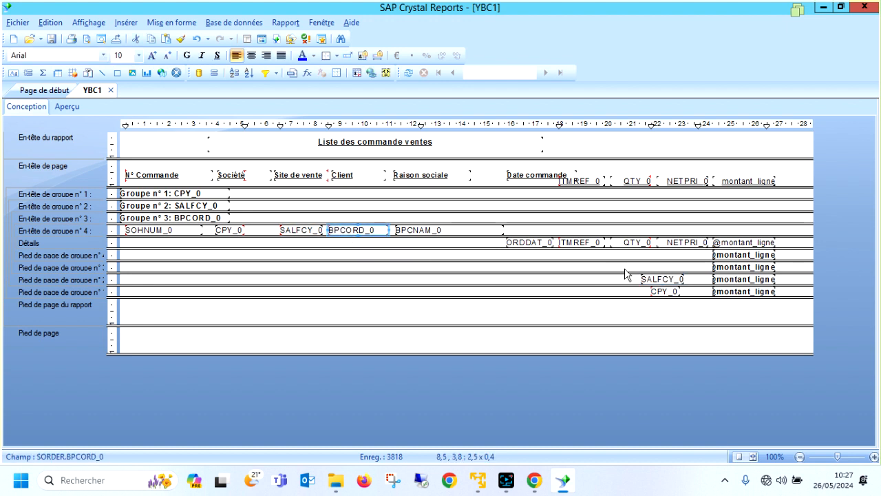
key(ctrl+v)
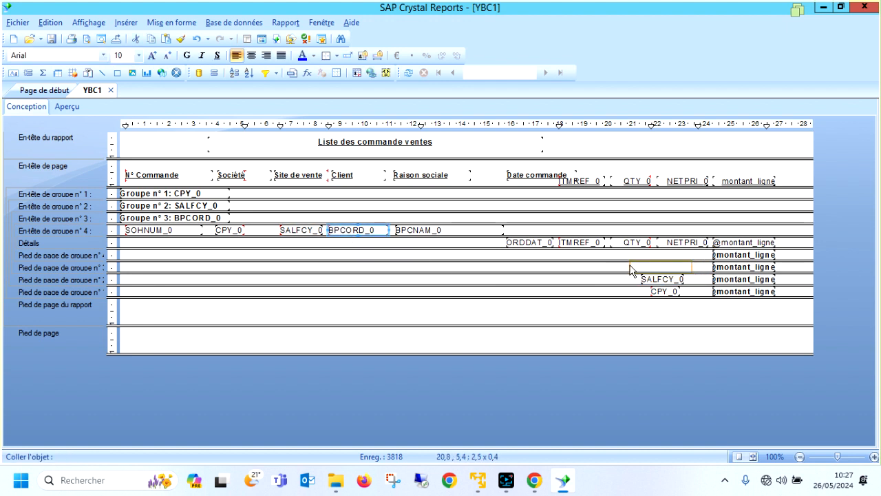
click(620, 267)
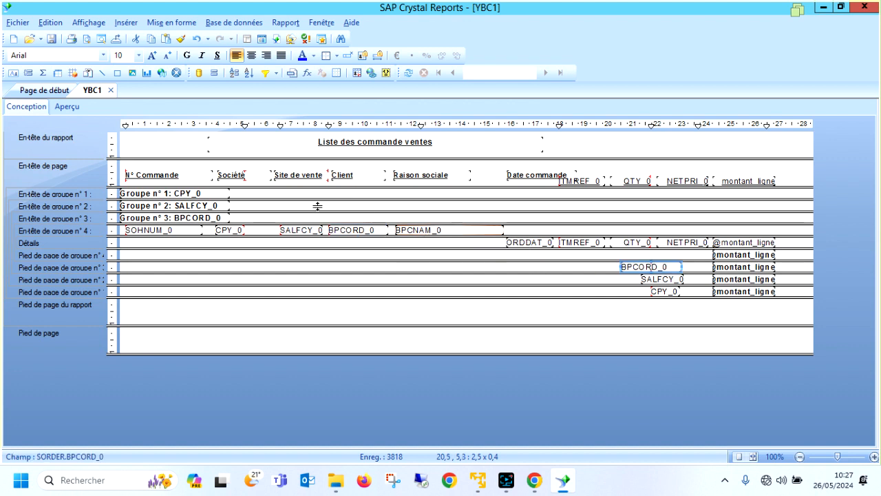
click(64, 107)
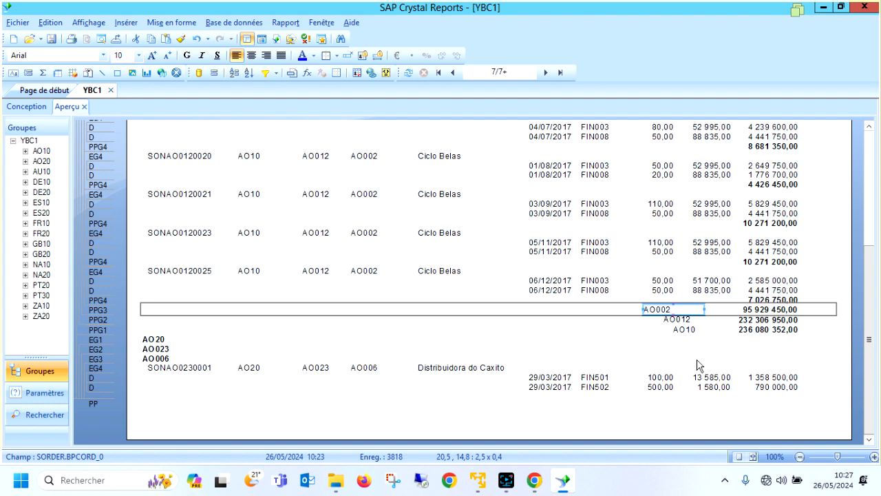
Return to the design and add a text object reading "Total client:", about 3.6 cm wide, in the group 3 footer.
click(25, 107)
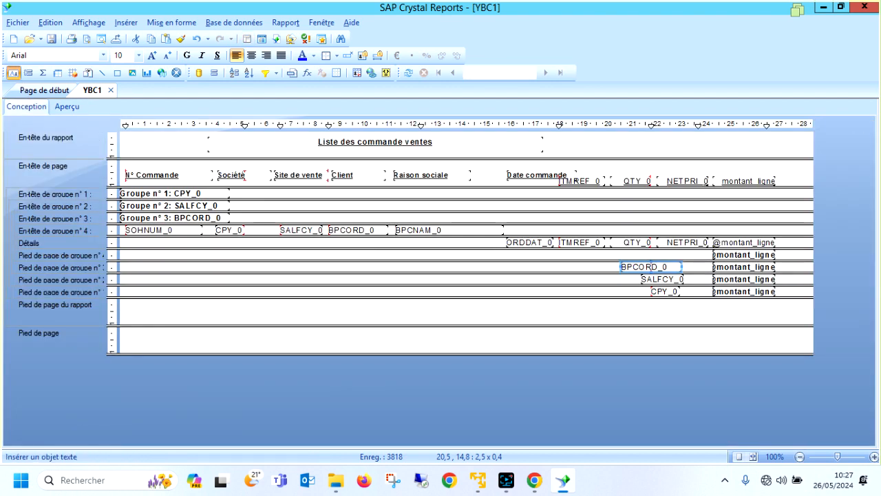
drag(512, 263, 601, 273)
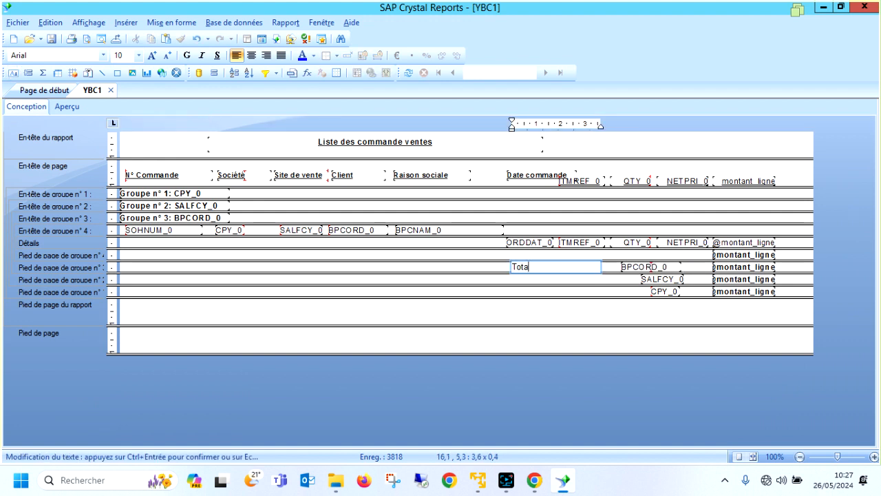
text(l client:)
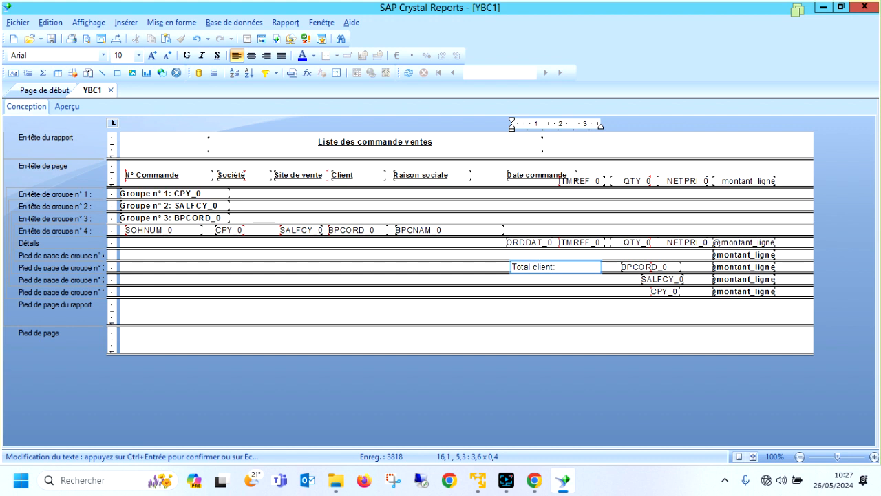
click(585, 289)
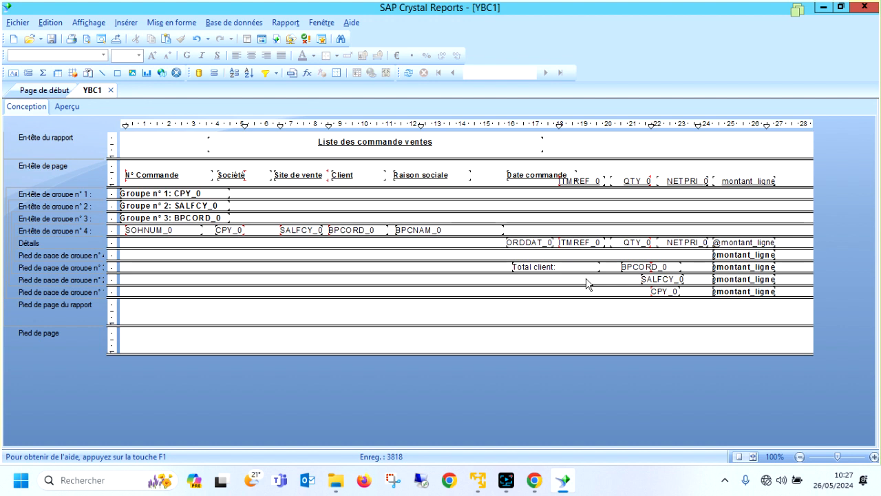
click(578, 266)
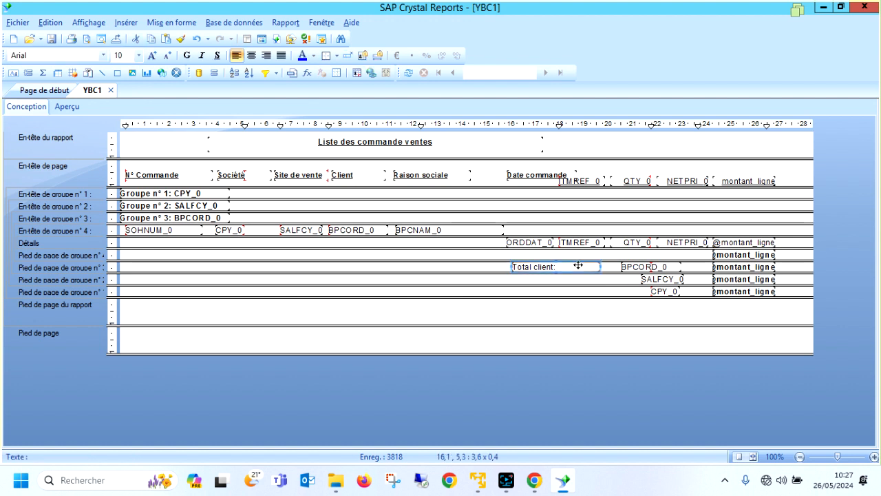
Add a text object reading "Total site:", about 3.6 cm wide, in the group 2 footer under the customer label.
click(14, 72)
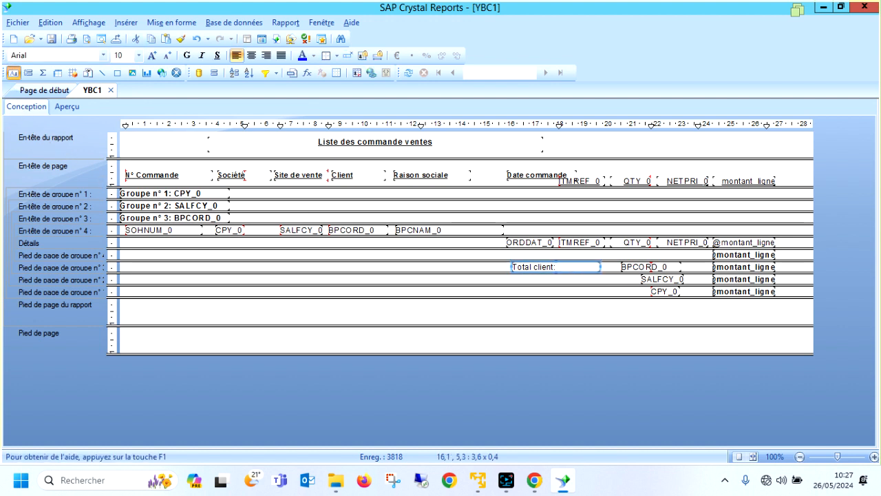
drag(512, 274, 600, 285)
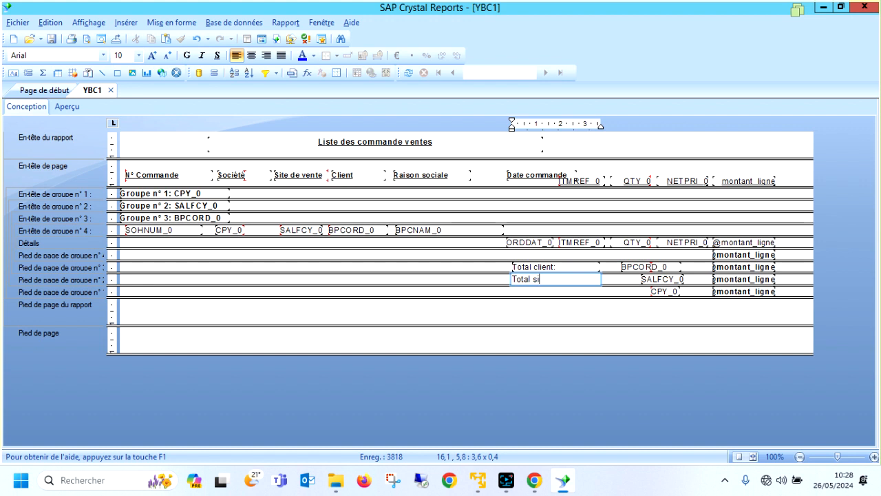
click(617, 282)
double_click(569, 276)
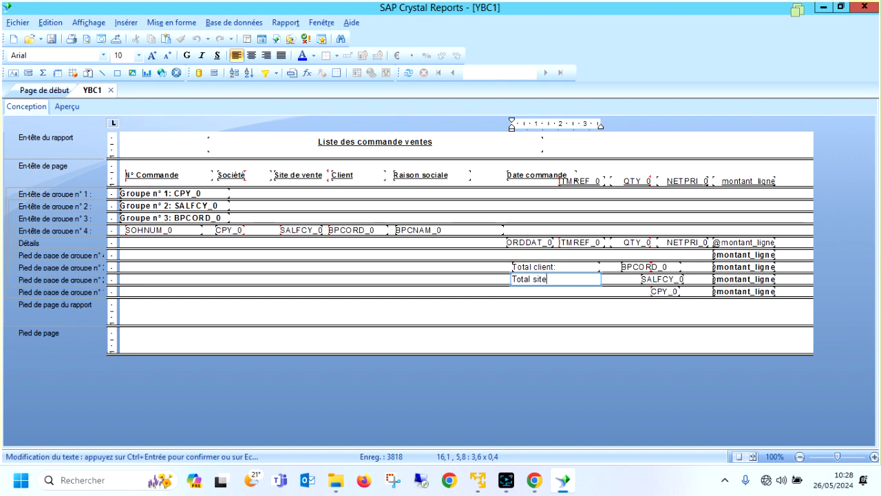
click(578, 297)
In the preview, make the "Total site:" and "Total client:" labels bold and reduce the "Total client:" label to font size 9.
click(67, 106)
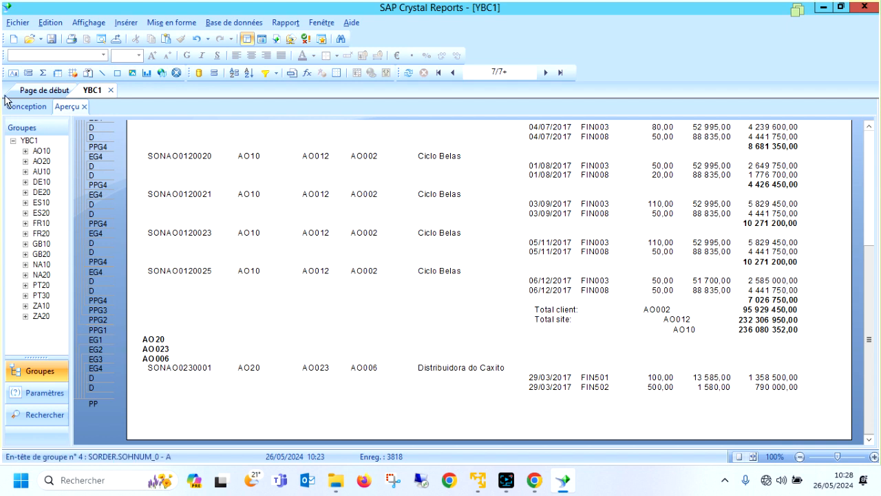
click(594, 321)
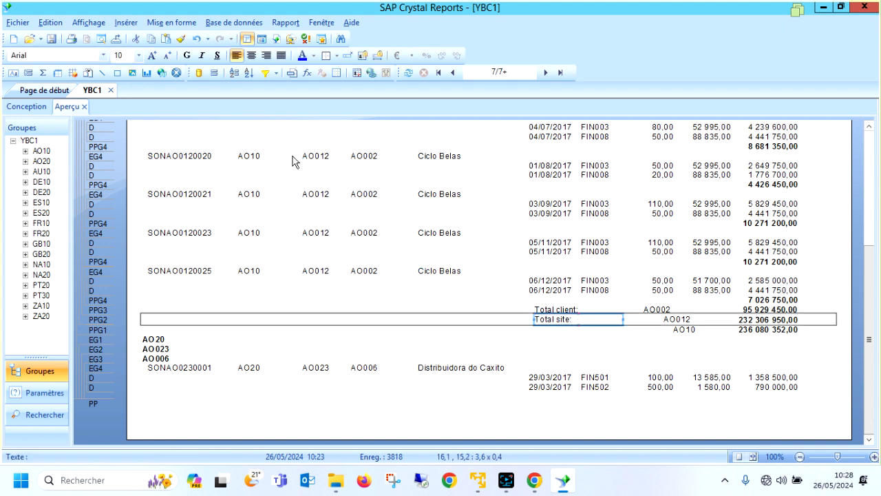
click(187, 55)
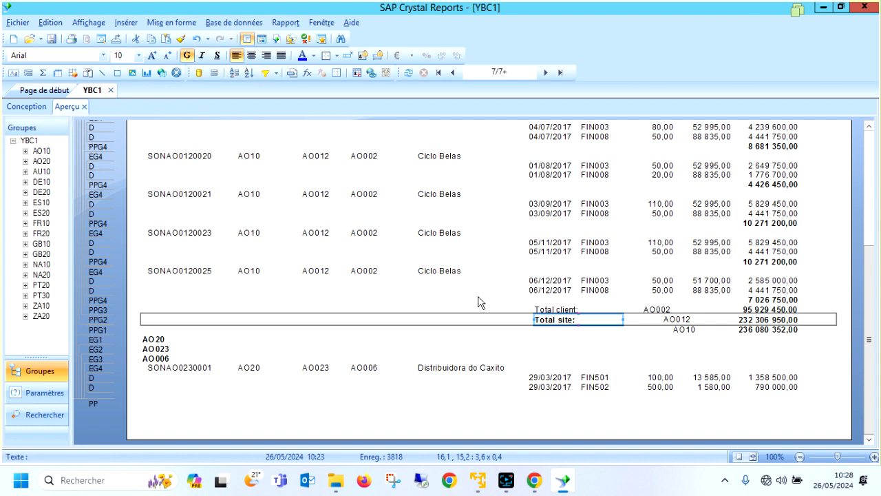
click(551, 309)
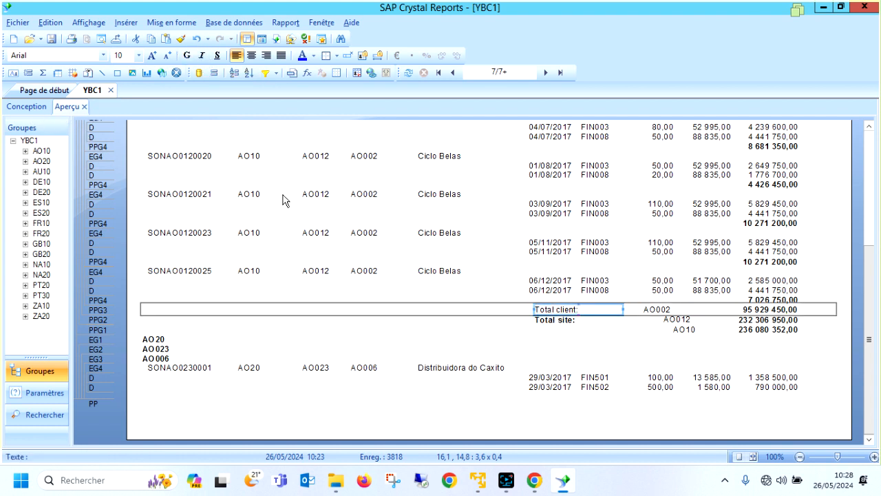
click(187, 55)
click(166, 55)
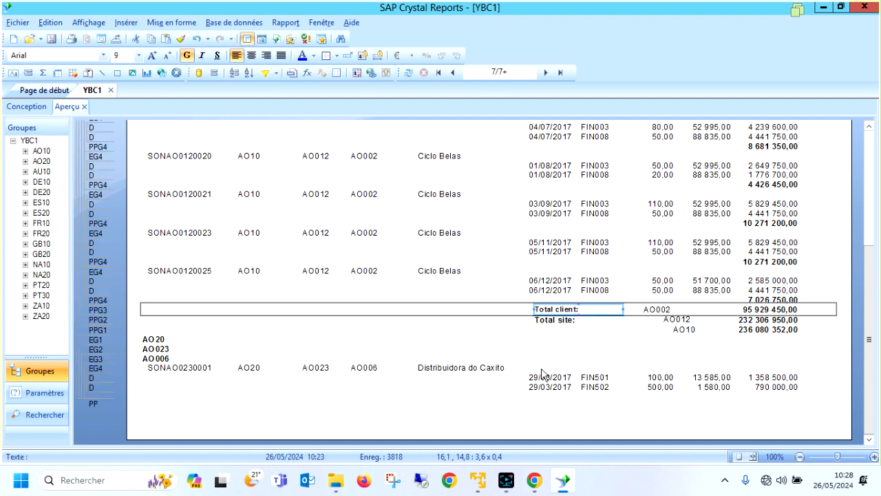
In the design, embed the footer's BPCORD_0 field in the "Total client:" text object and widen that object to about 7.0 cm.
click(29, 106)
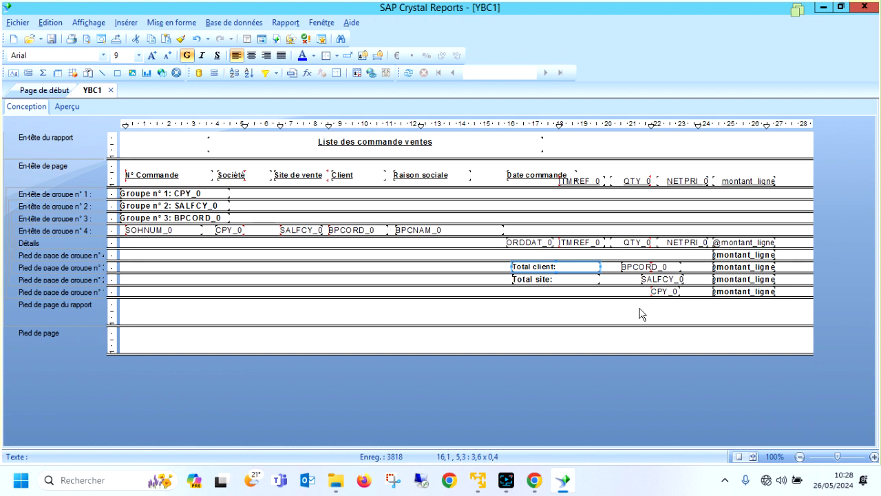
click(643, 267)
drag(646, 266, 585, 267)
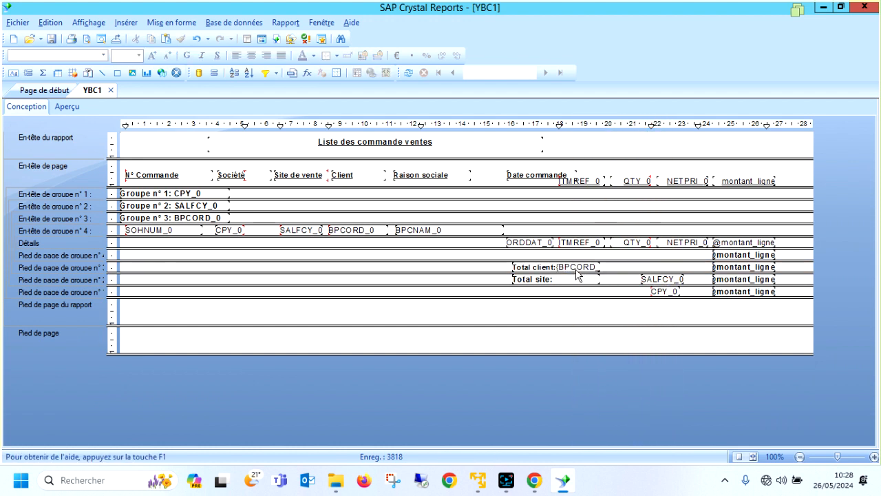
click(597, 270)
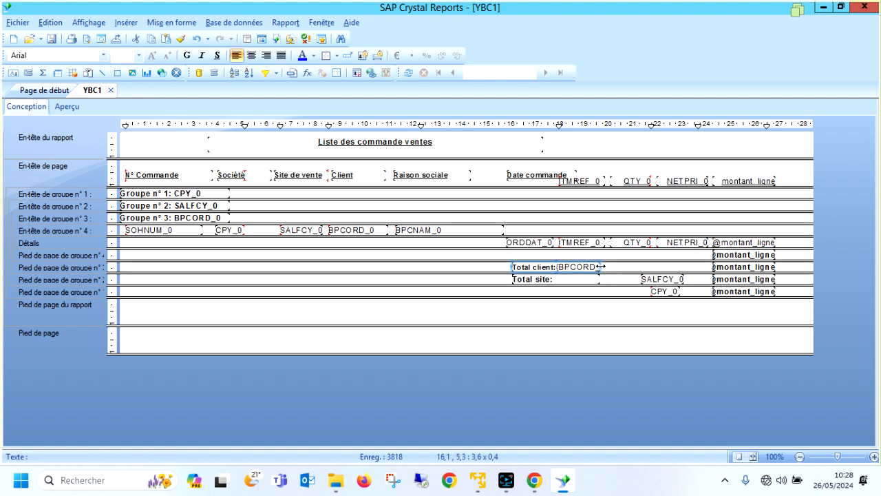
drag(600, 266, 683, 266)
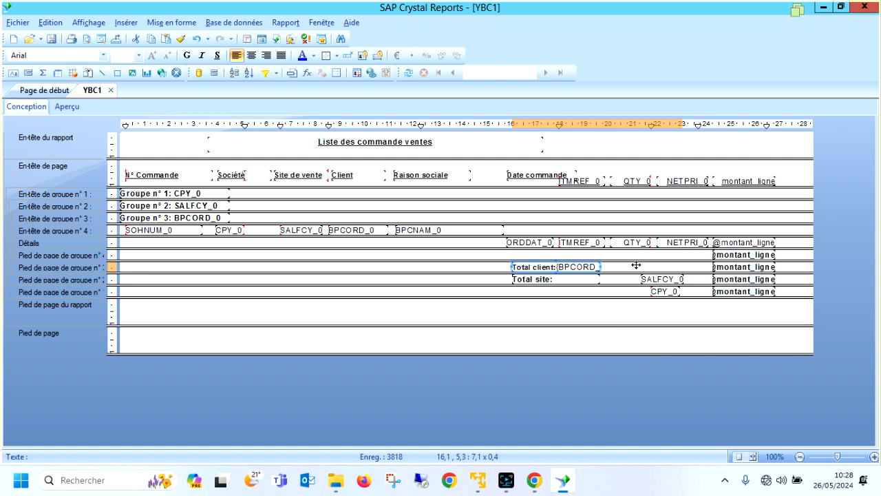
Insert a space between "Total client:" and the embedded BPCORD_0 field, check it in the preview and return to the design.
double_click(559, 266)
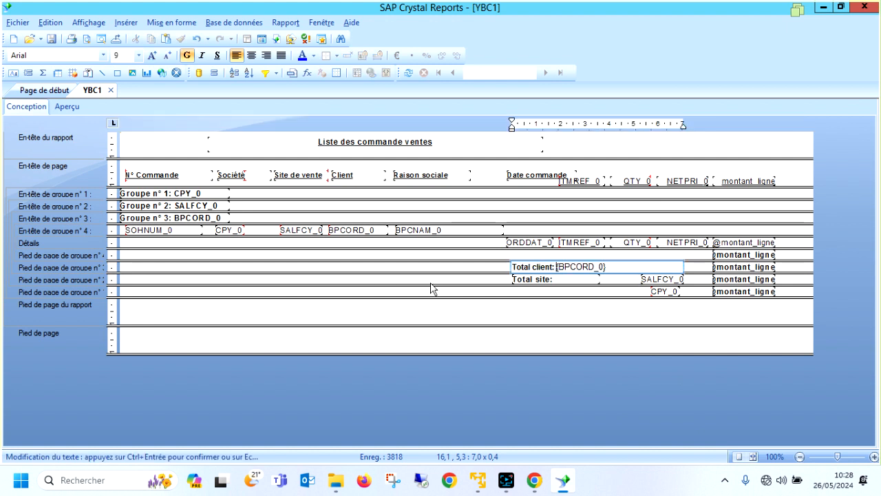
click(135, 163)
click(69, 107)
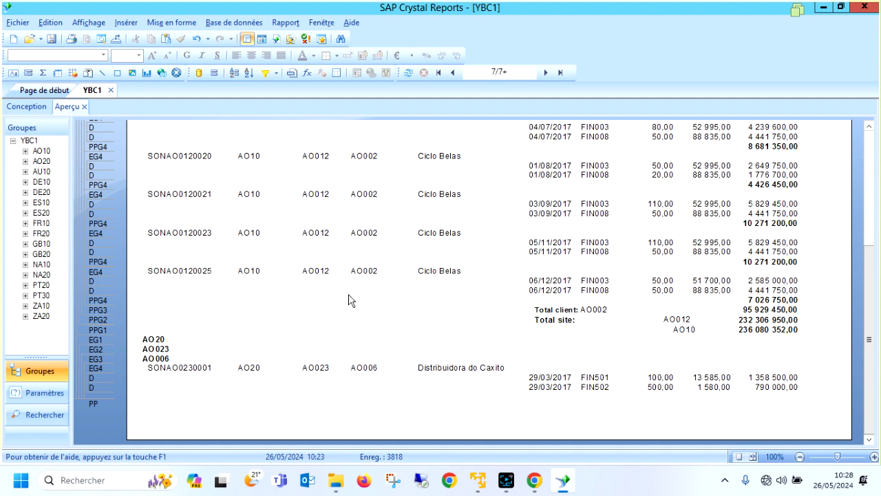
click(27, 106)
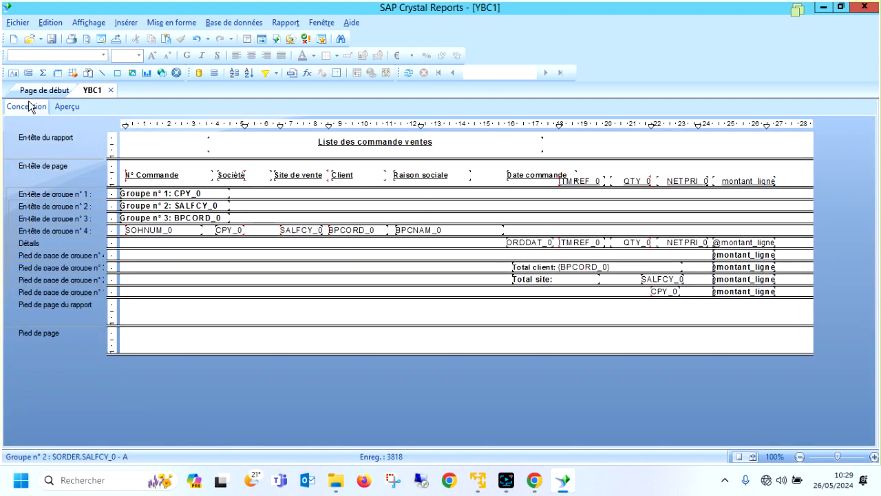